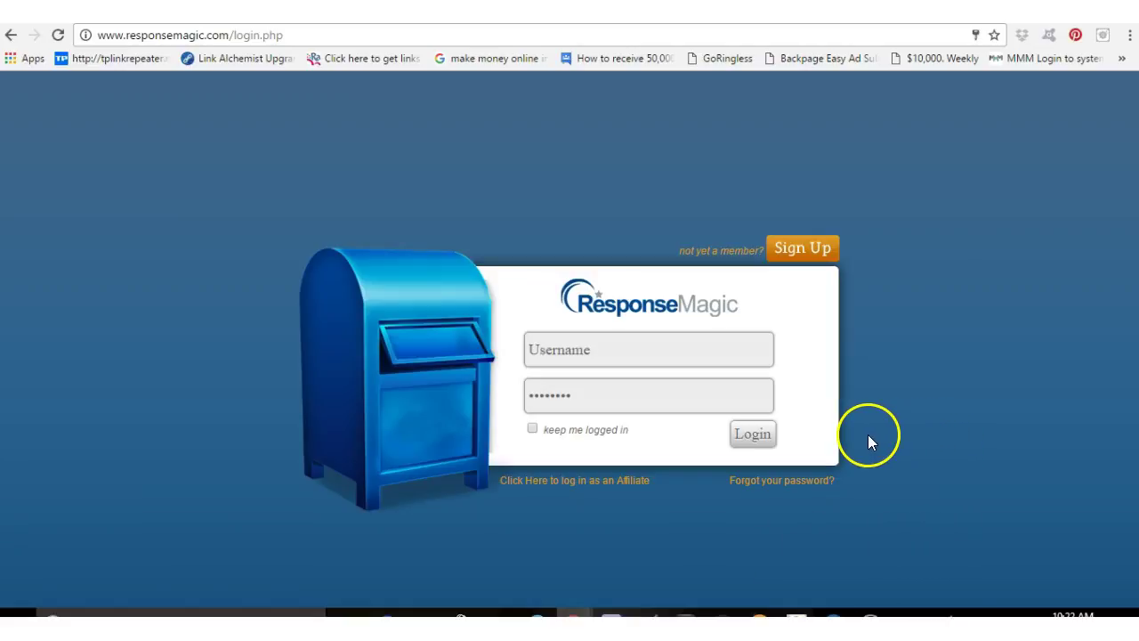
Log in to the account using the saved username.
left_click(752, 437)
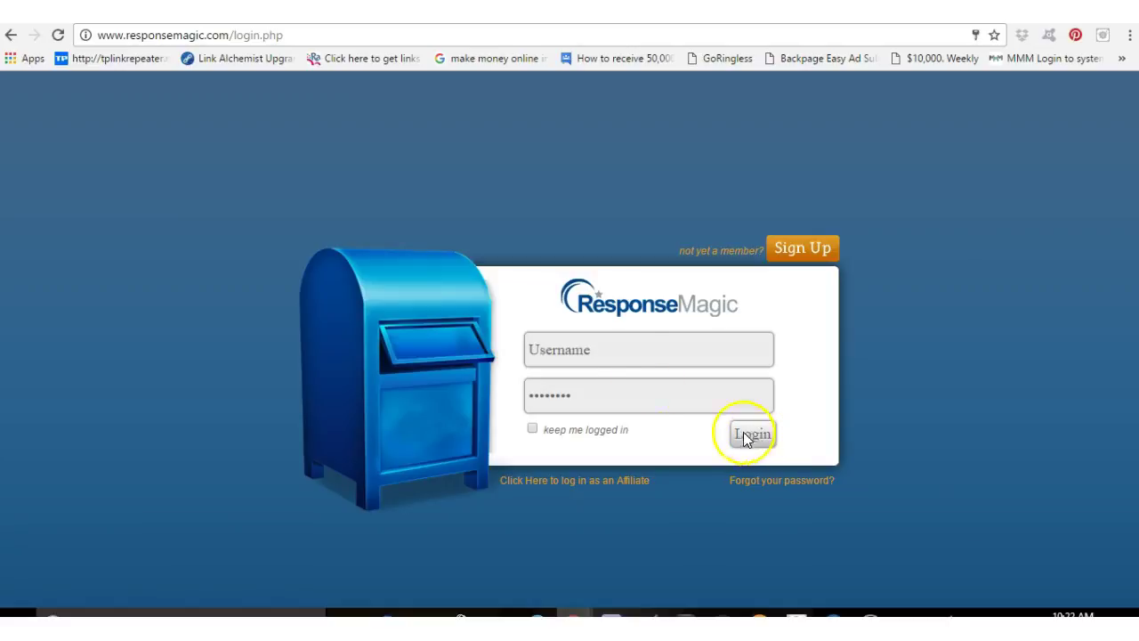
left_click(633, 353)
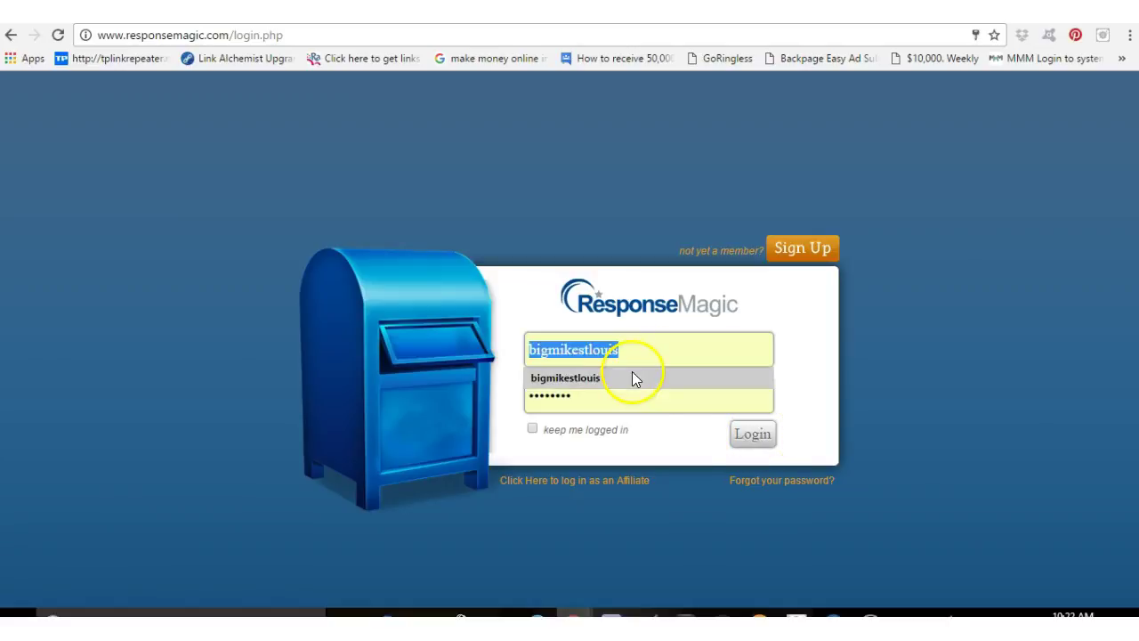
left_click(631, 377)
left_click(753, 434)
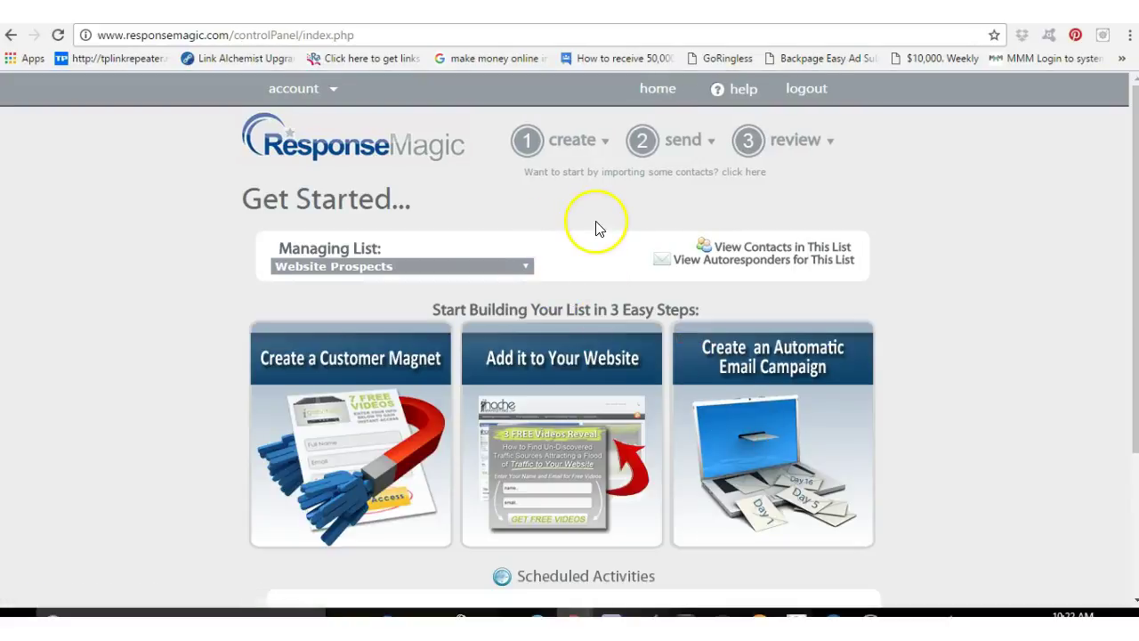
Choose Millionare List as the managed list and open its autoresponders.
left_click(476, 271)
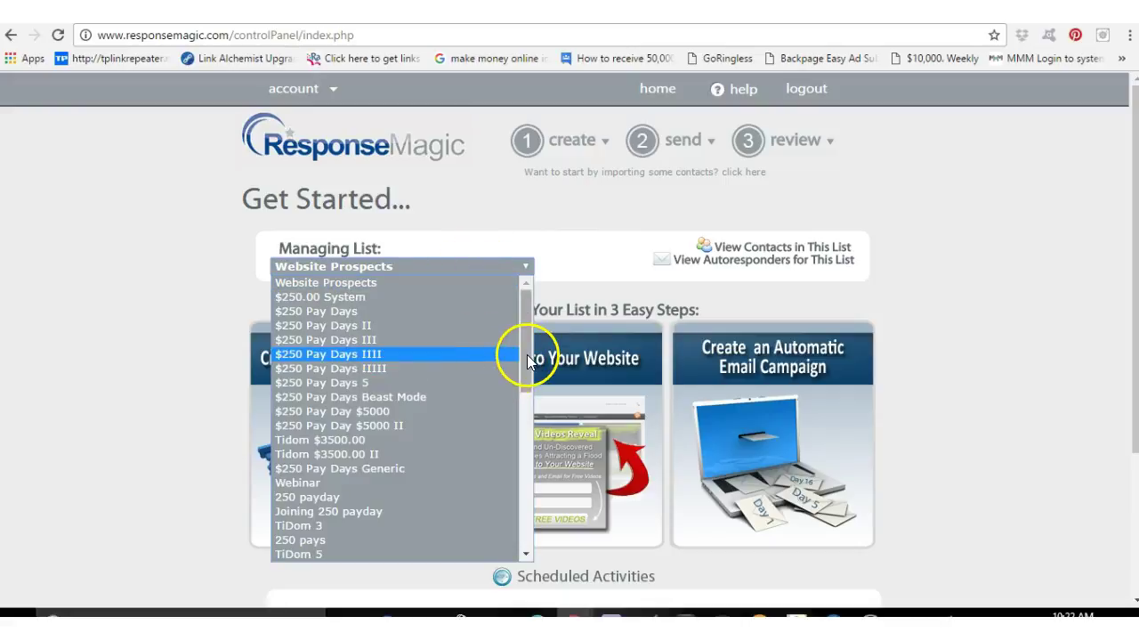
left_click_drag(522, 356, 521, 541)
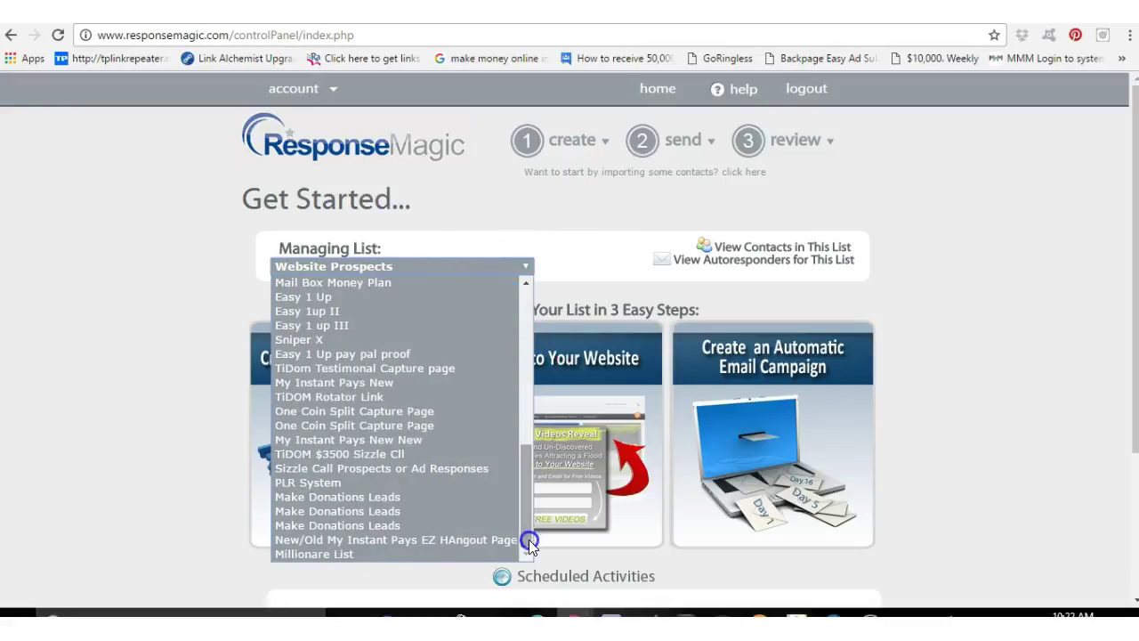
left_click(390, 556)
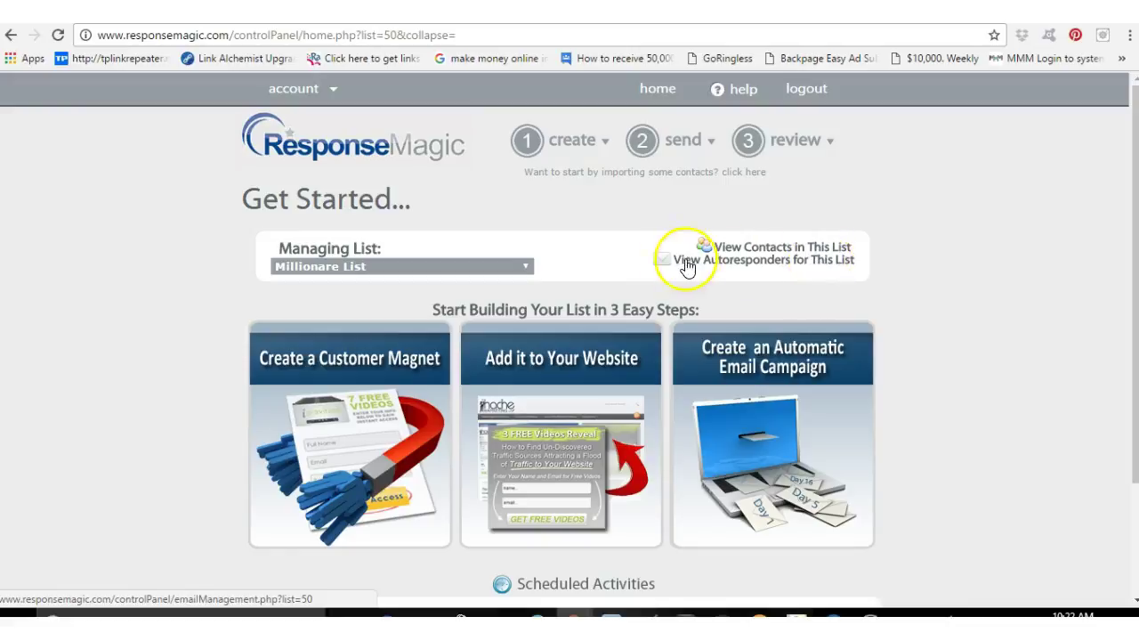
left_click(665, 260)
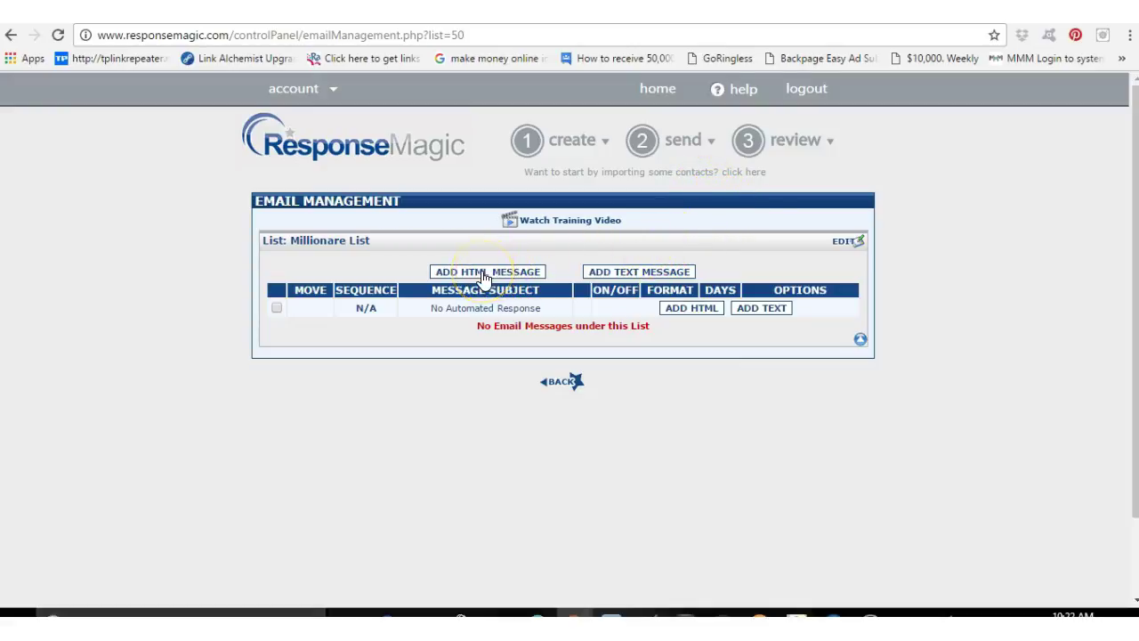
Open a new plain-text automated response for the Millionare List.
left_click(648, 273)
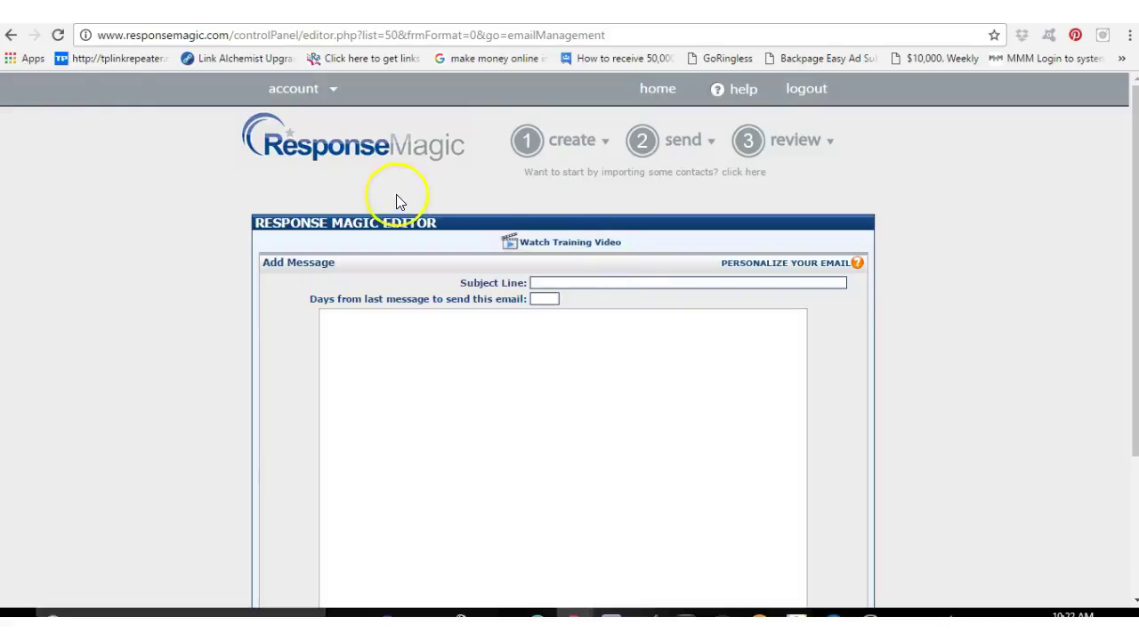
left_click(10, 39)
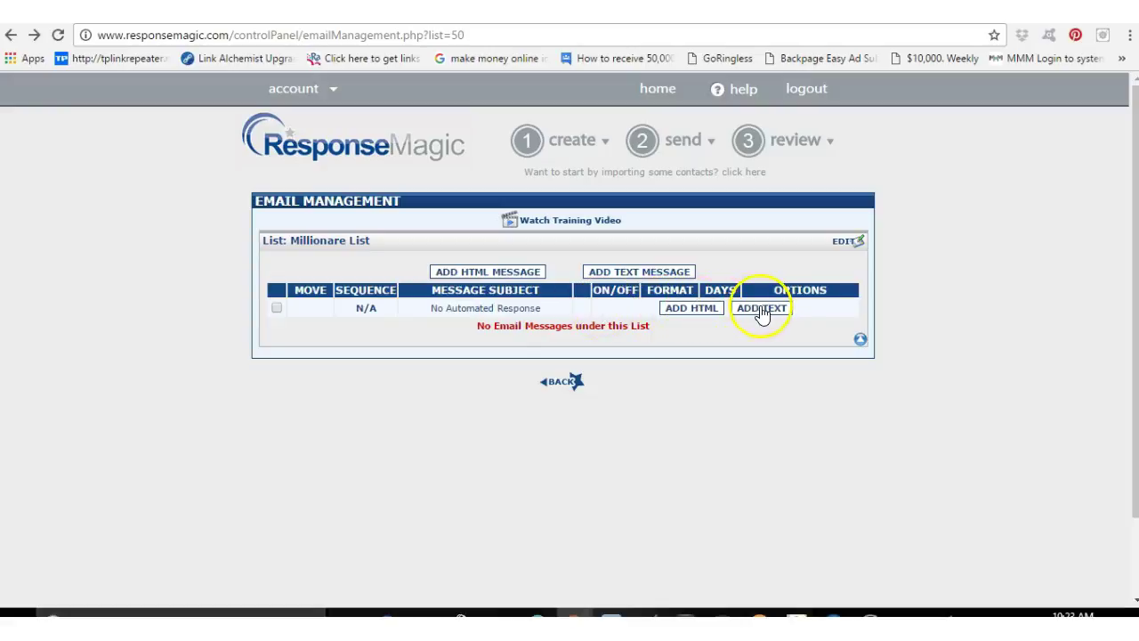
left_click(762, 308)
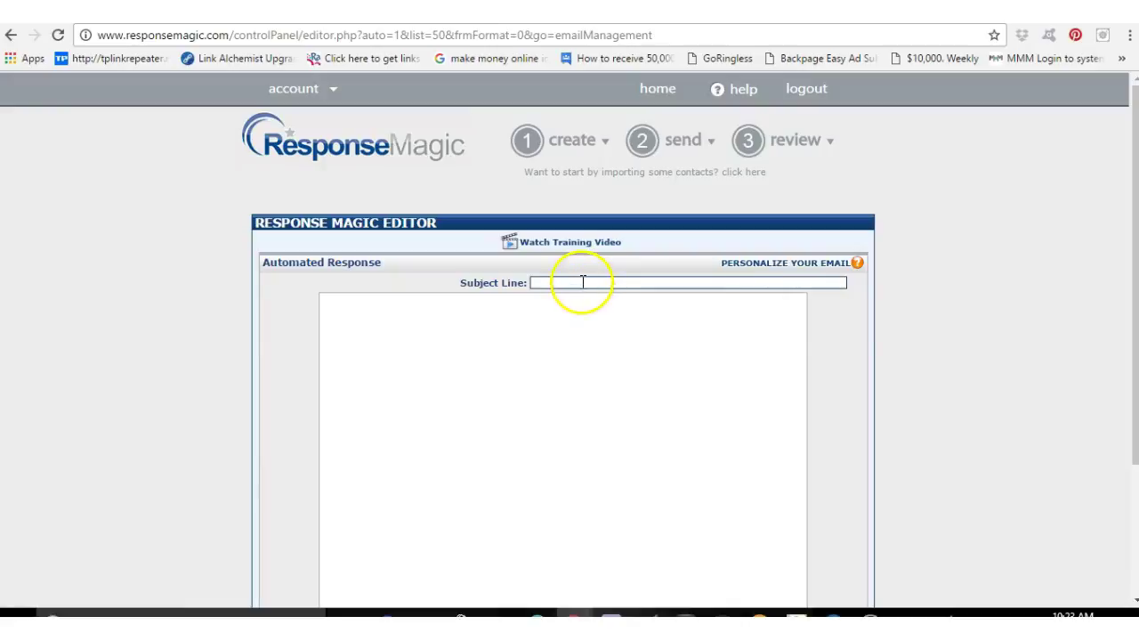
Set the automated response's subject line to "RE: ~~firstname~~ Hi thanks for responding".
left_click(583, 283)
left_click(598, 303)
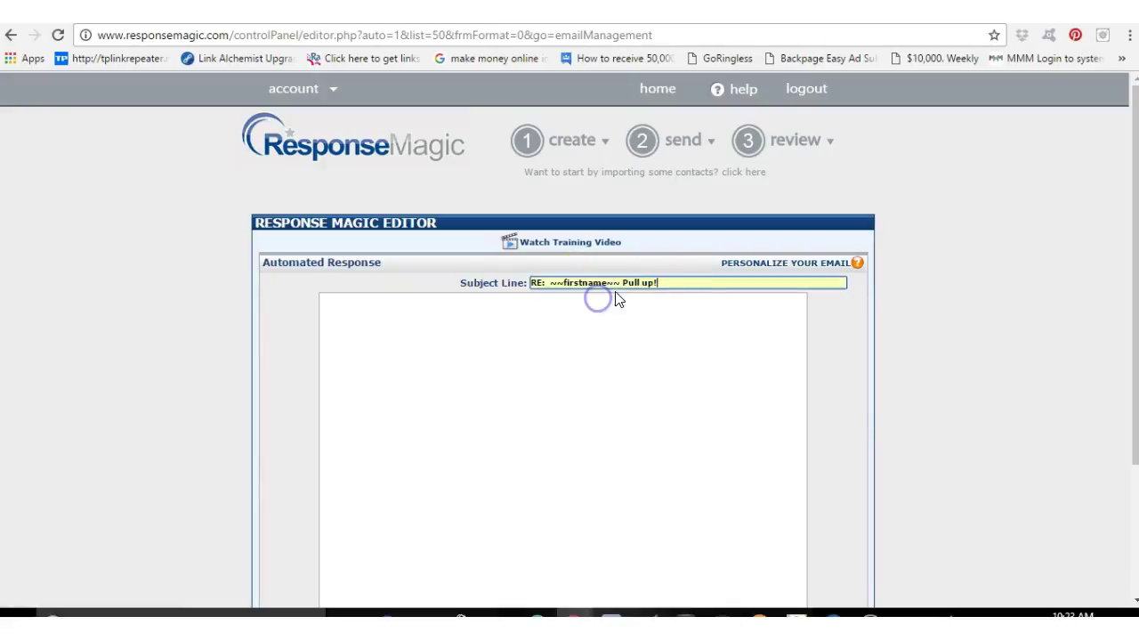
key("BackSpace")
key("BackSpace")
key("BackSpace")
key("BackSpace")
key("BackSpace")
key("BackSpace")
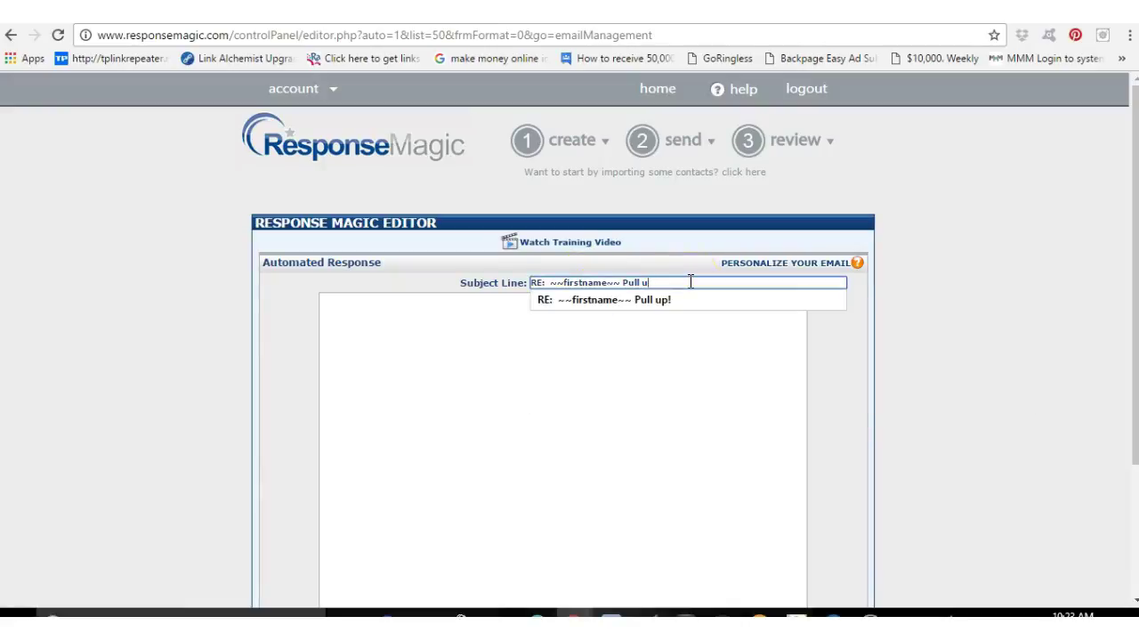
key("BackSpace")
key("BackSpace")
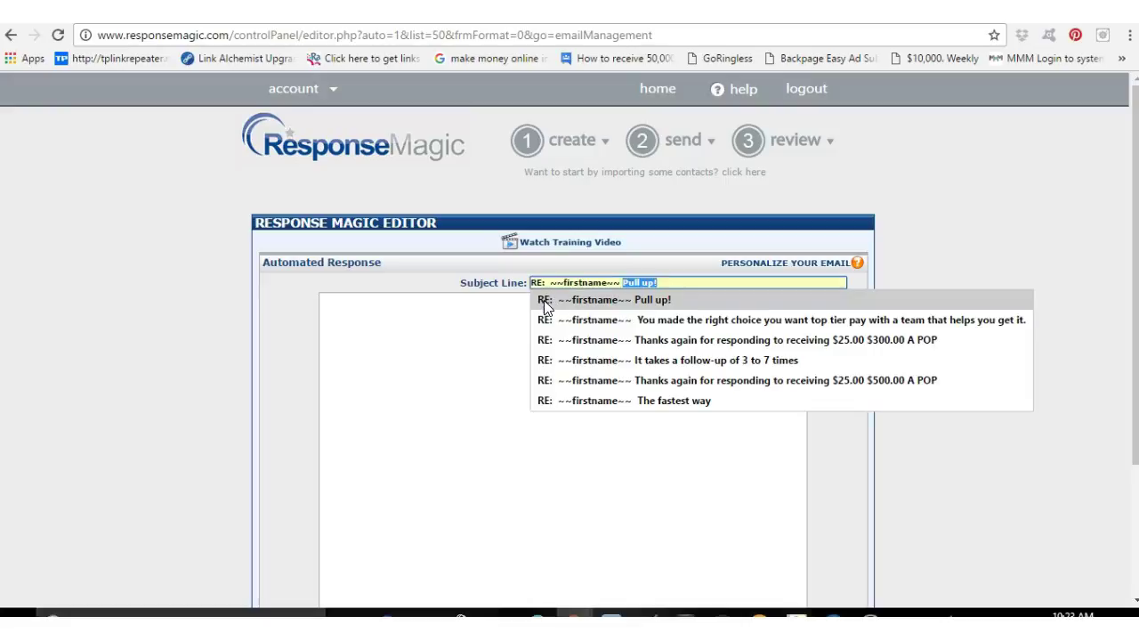
left_click(629, 283)
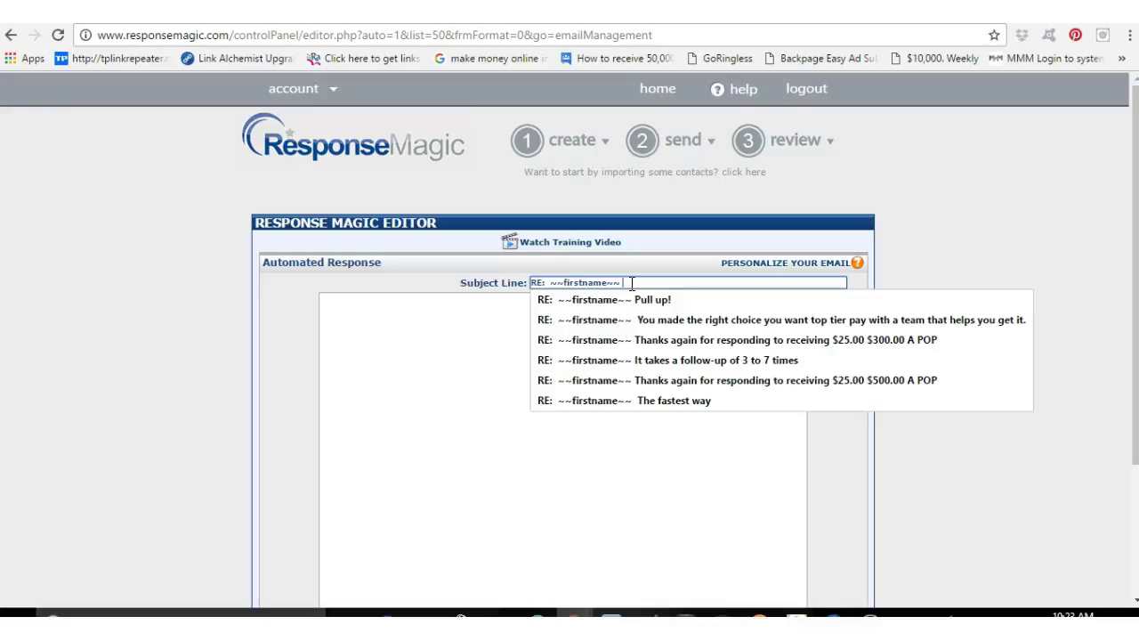
type("Hi t")
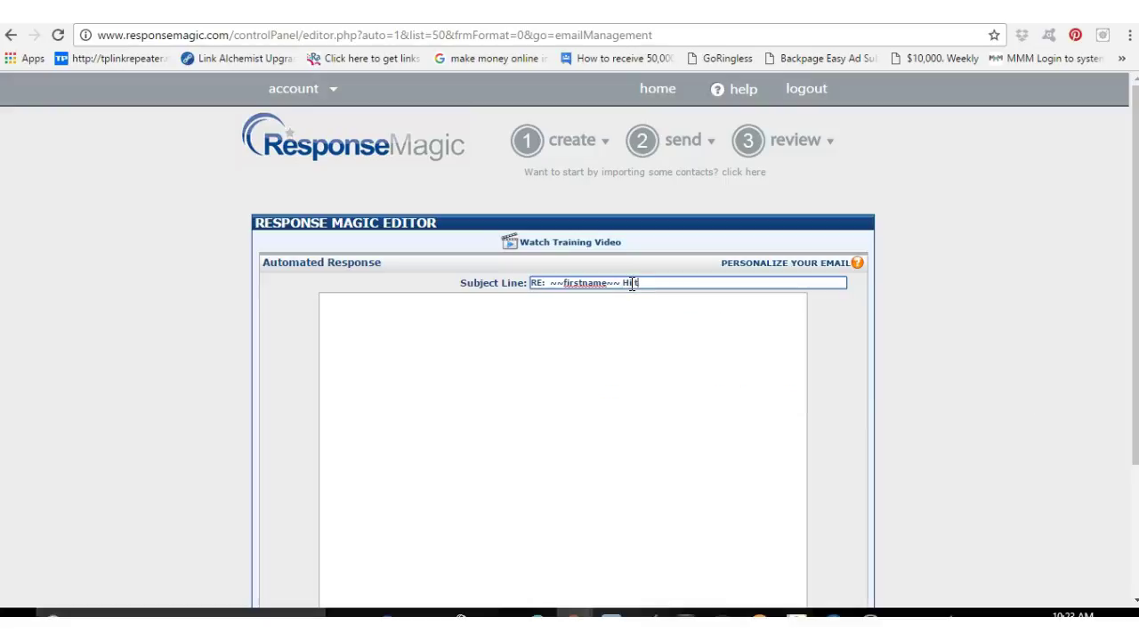
type("hanks for responding")
left_click(579, 363)
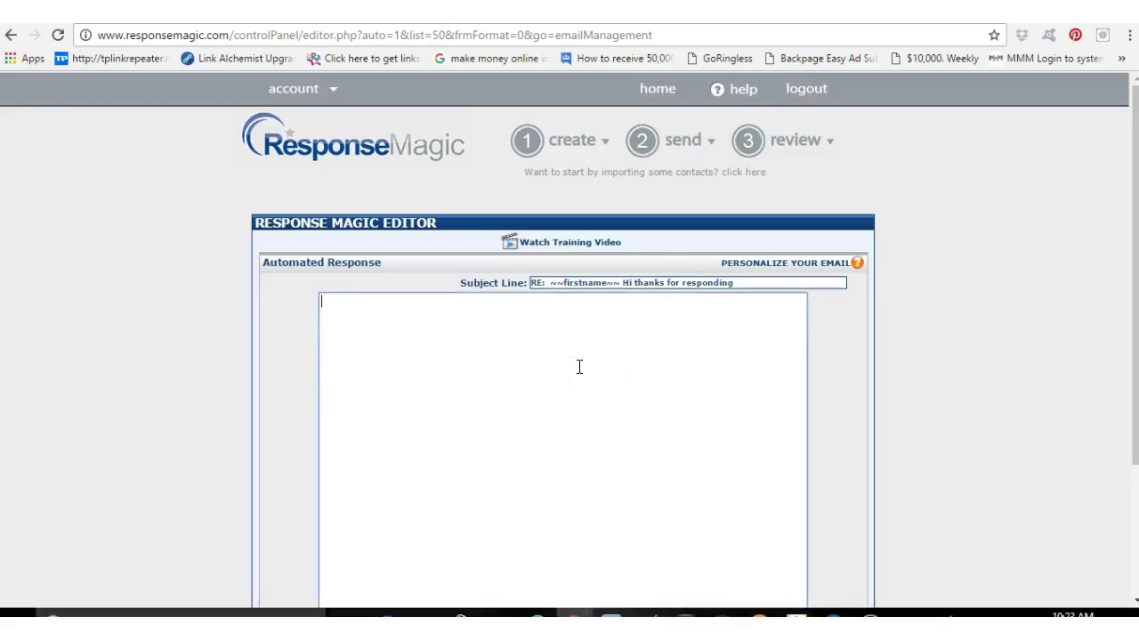
type("hi you went to my website")
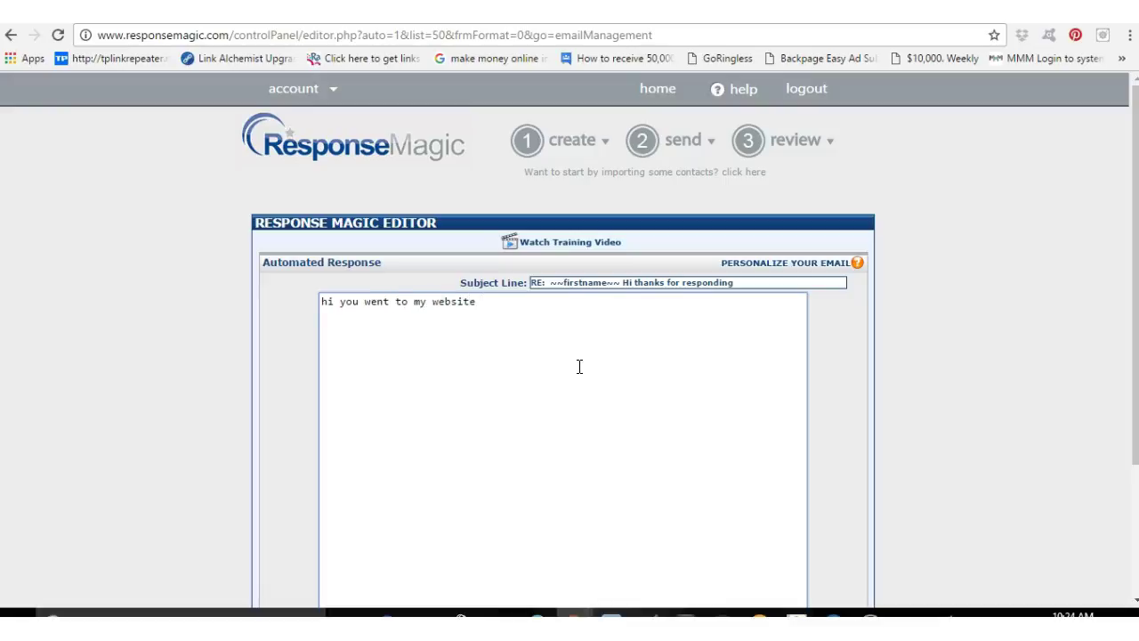
type(" for more info go heree")
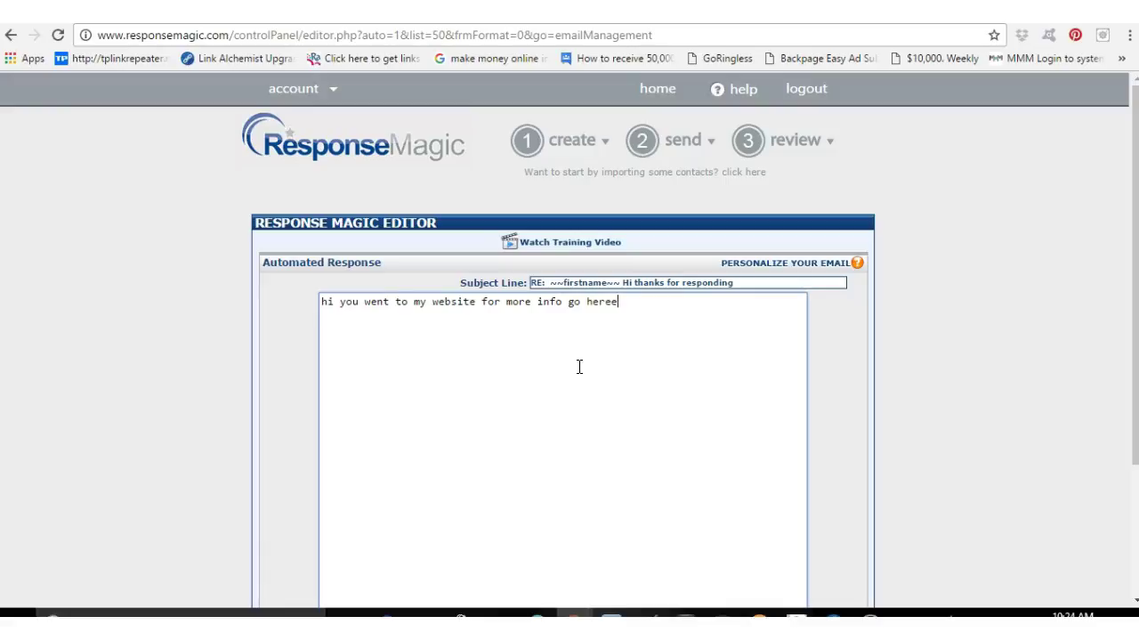
key("BackSpace")
key("BackSpace")
key("BackSpace")
type("re hh")
key("BackSpace")
type("ttp://w")
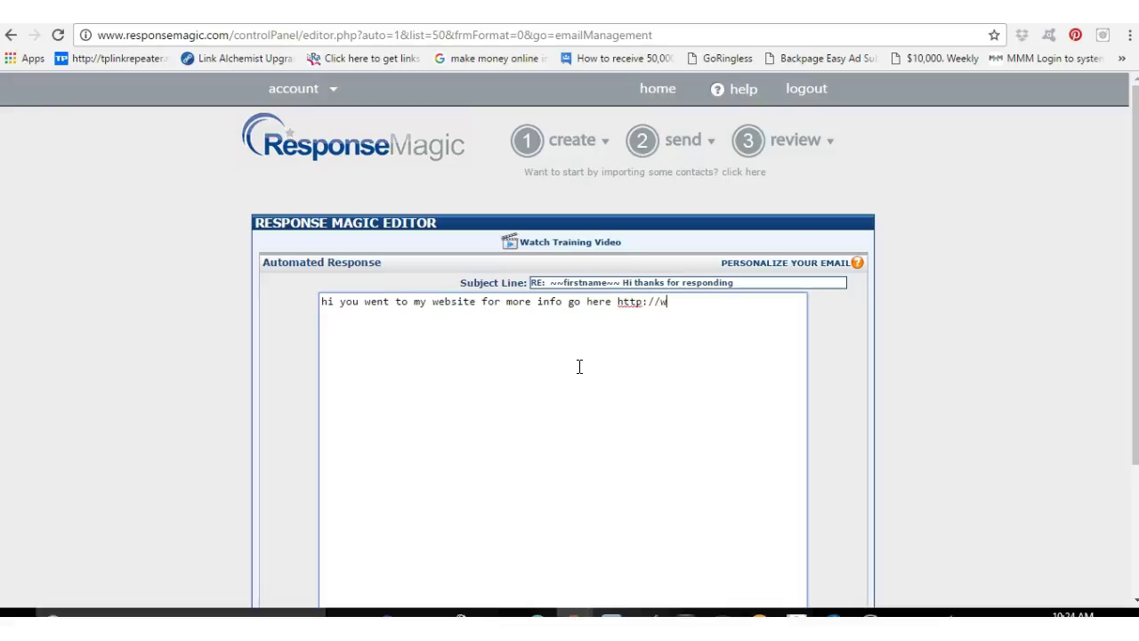
type("ww.zzzzz.com")
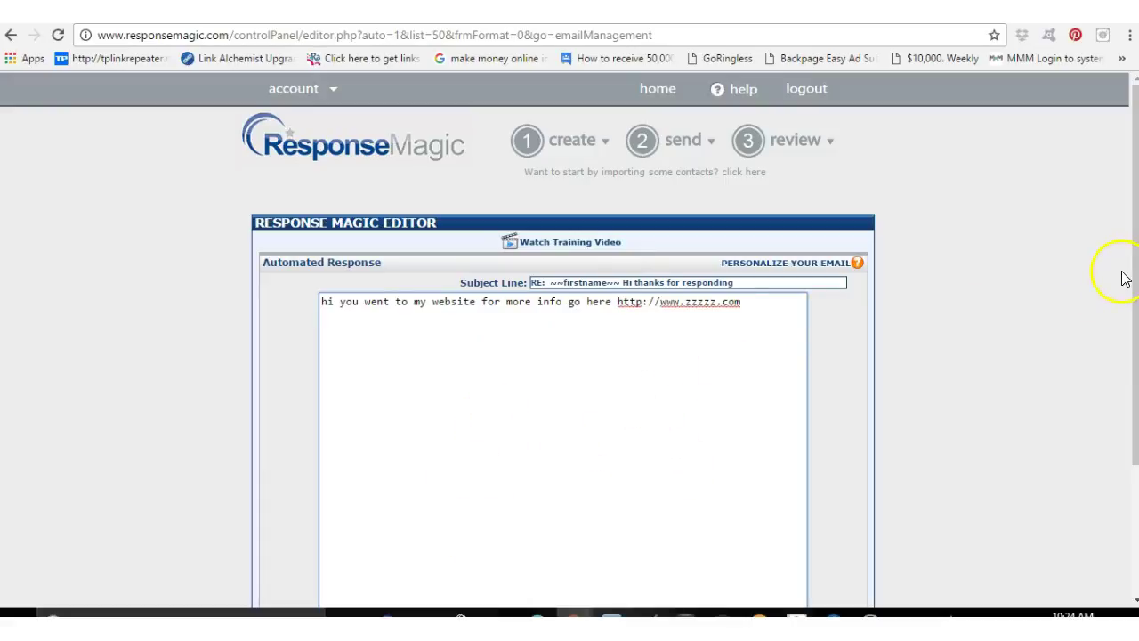
Save the automated response and close the editor.
left_click_drag(1135, 230, 1130, 348)
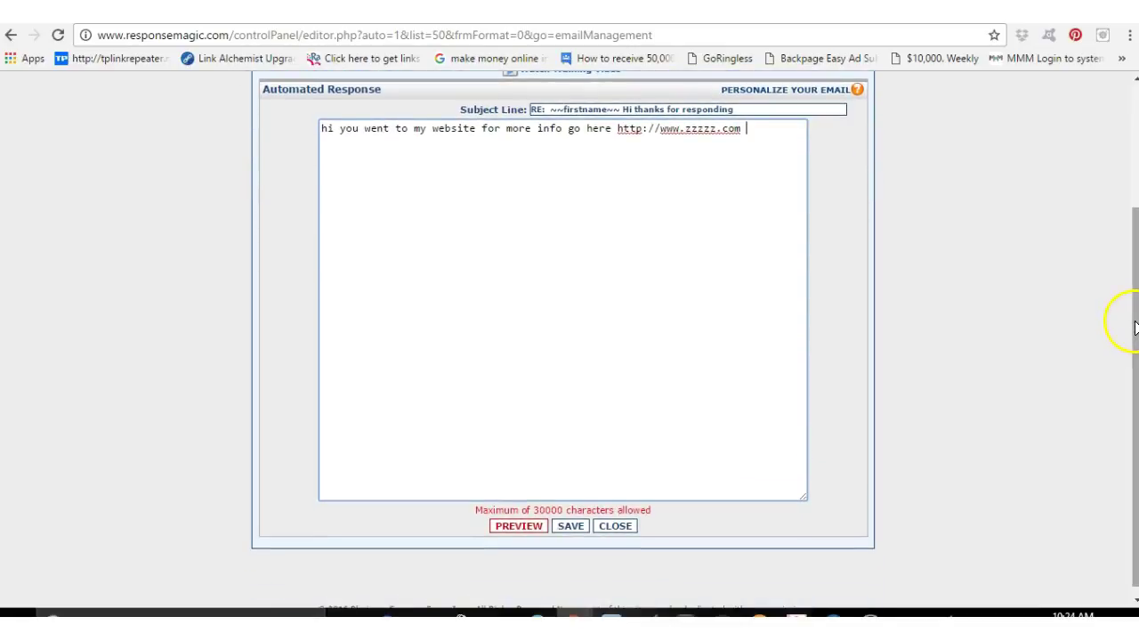
left_click_drag(1135, 328, 1131, 350)
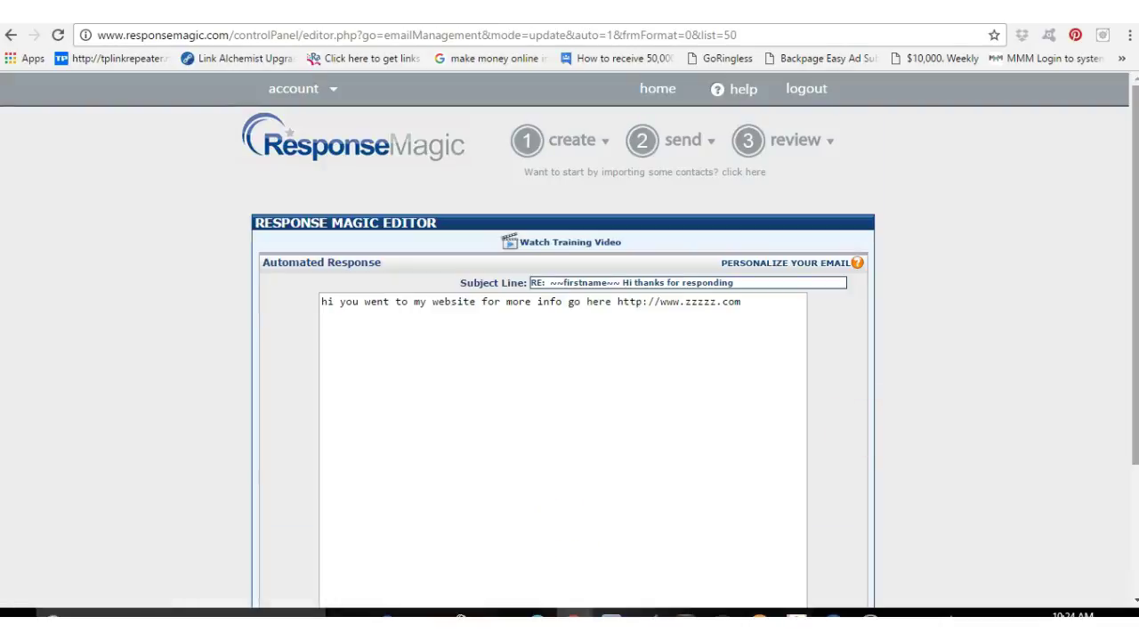
left_click_drag(1135, 376, 1123, 519)
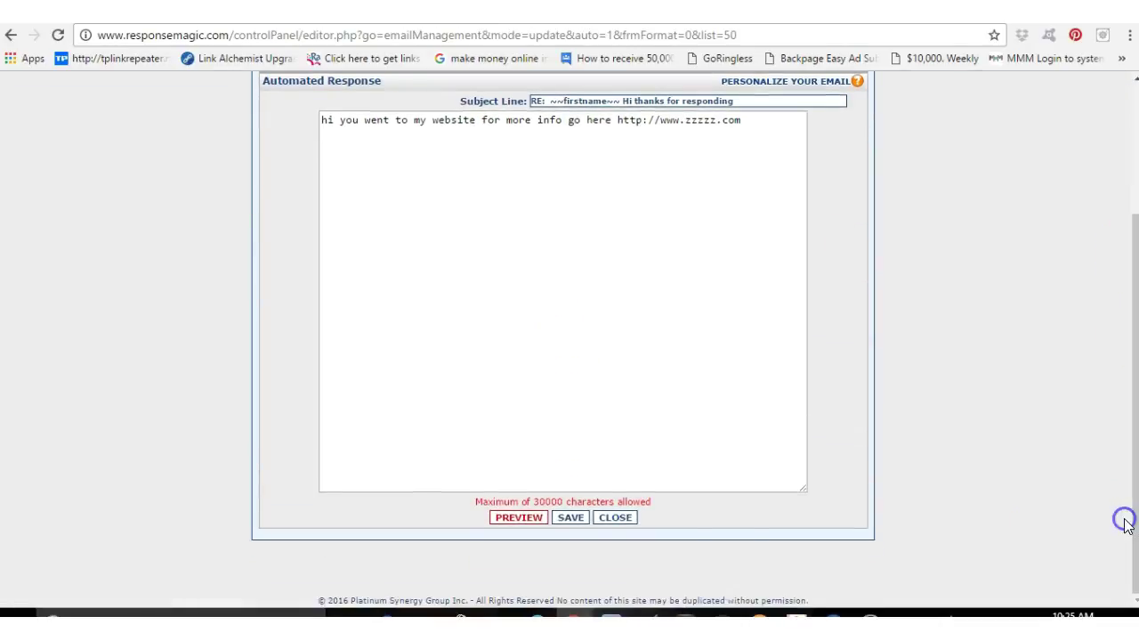
left_click(623, 520)
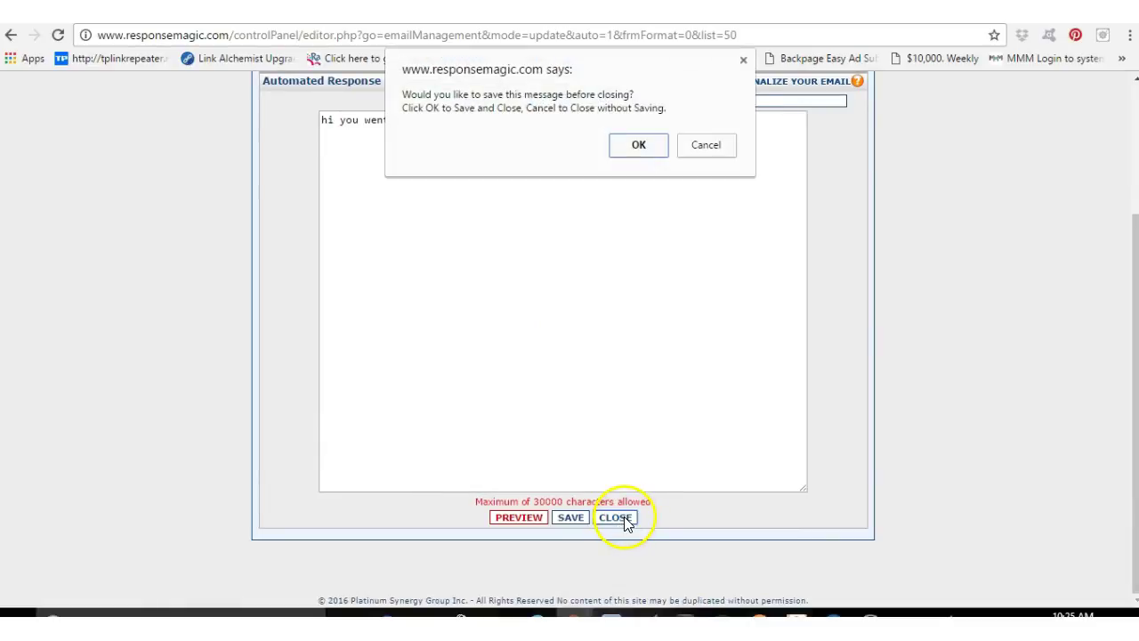
left_click(637, 146)
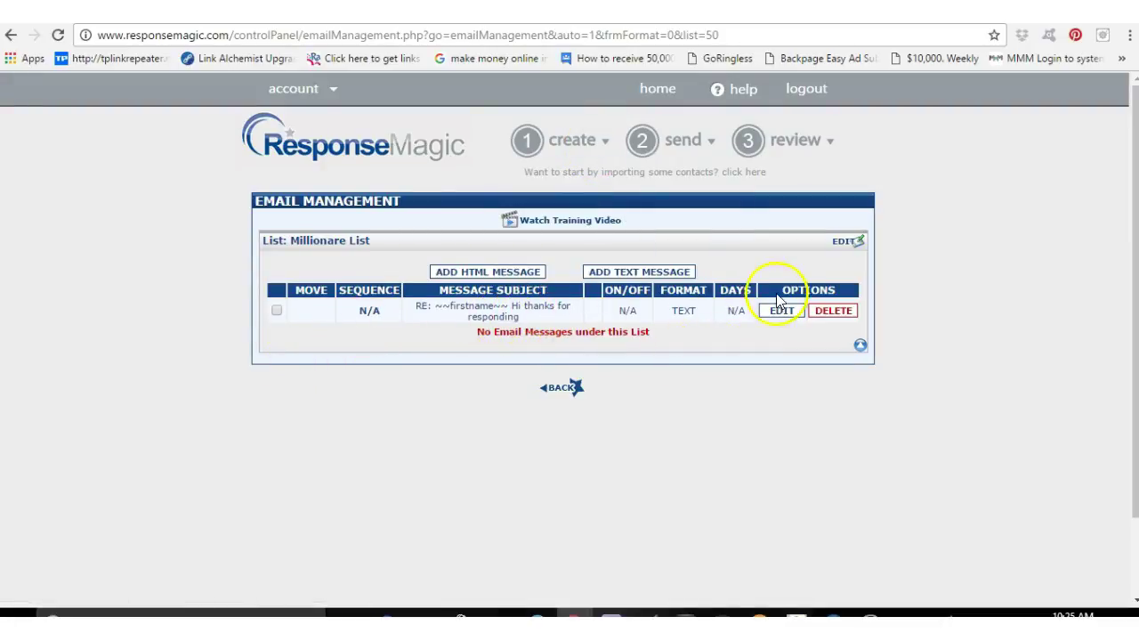
Reopen the saved automated response to review its content, and return to the list's email management page.
left_click(781, 312)
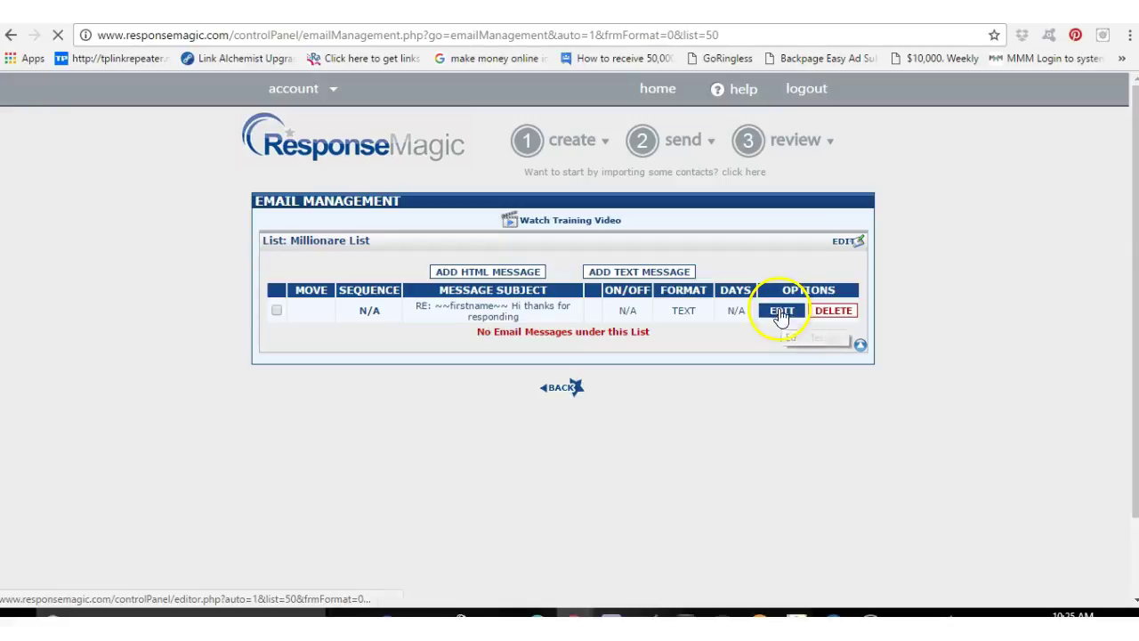
left_click(635, 362)
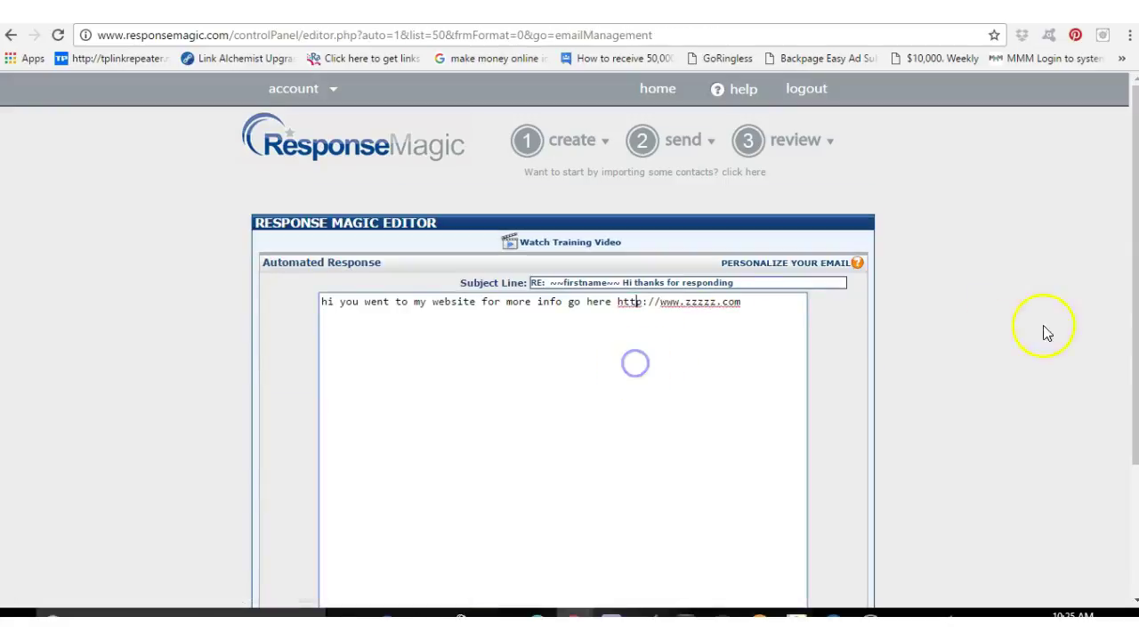
left_click_drag(1127, 340, 1130, 496)
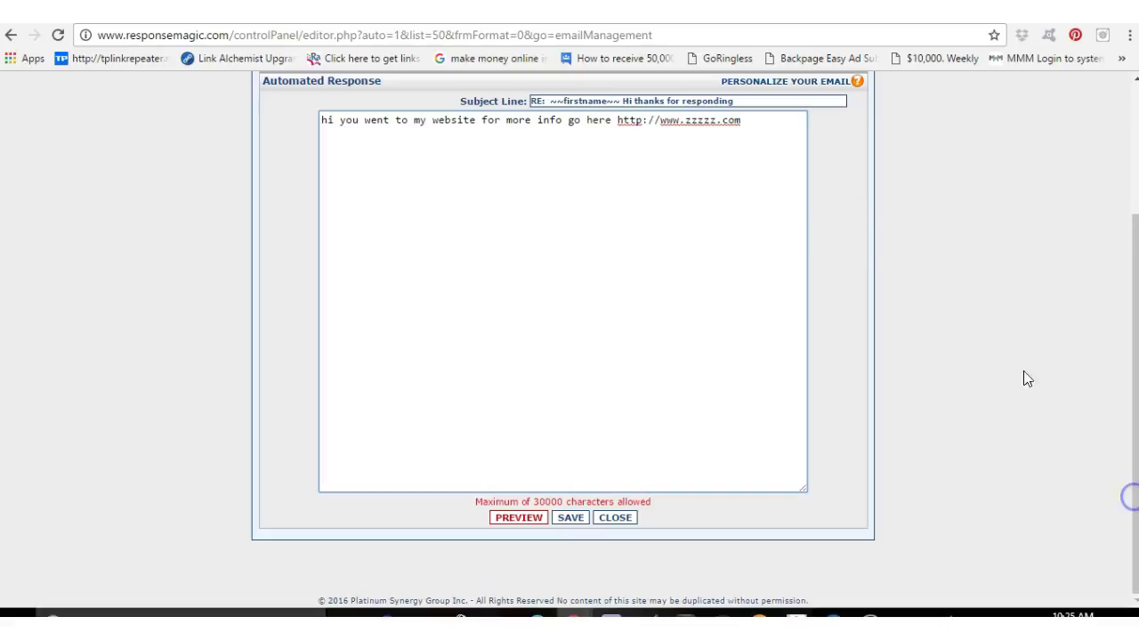
left_click(10, 36)
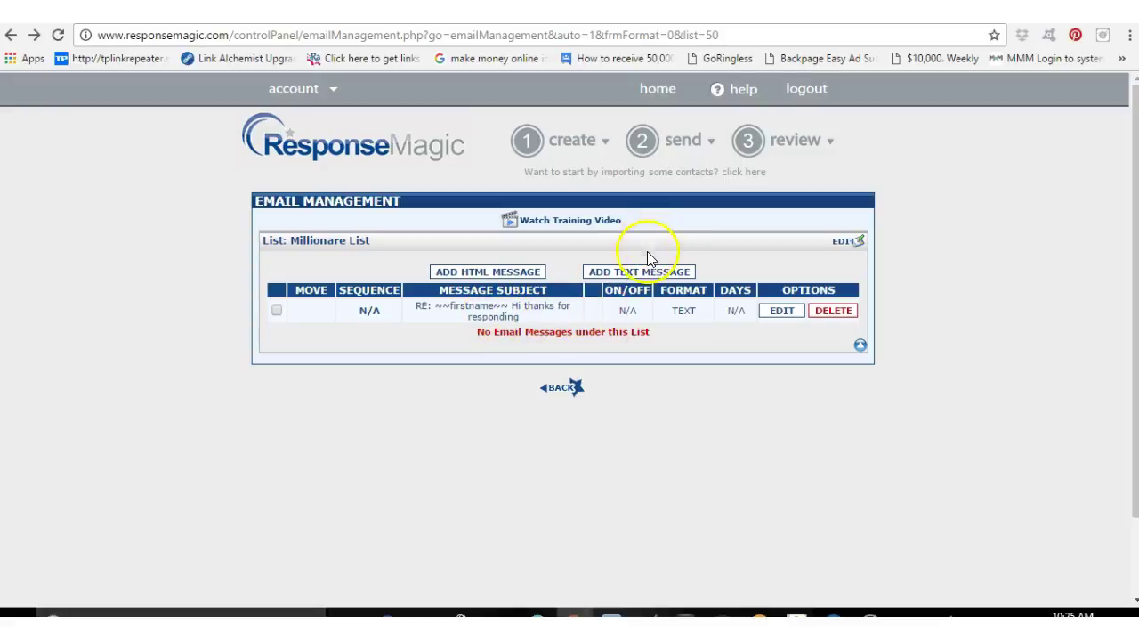
Add a text message to the Millionare List with the subject line "RE: ~~firstname~~ Pull up!".
left_click(642, 275)
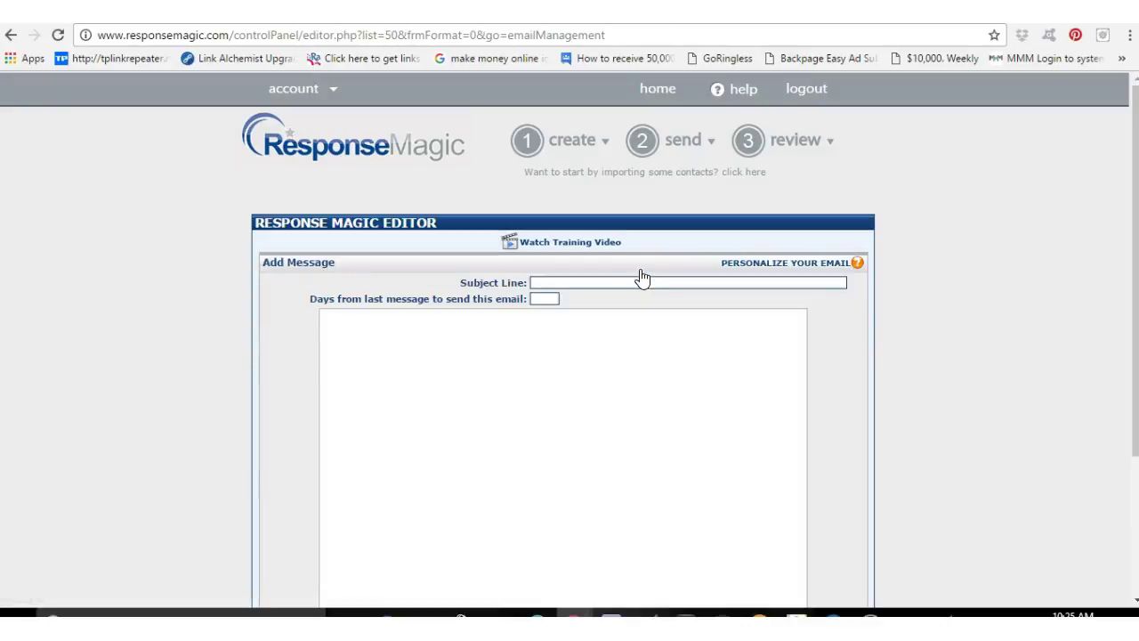
left_click(639, 281)
left_click(594, 282)
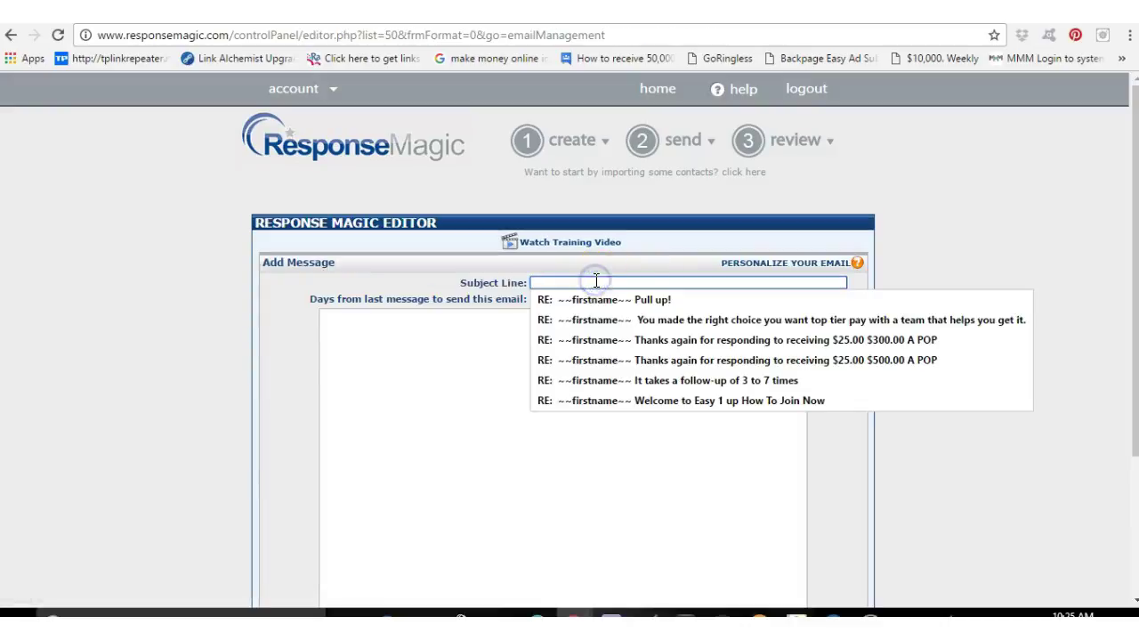
left_click(608, 300)
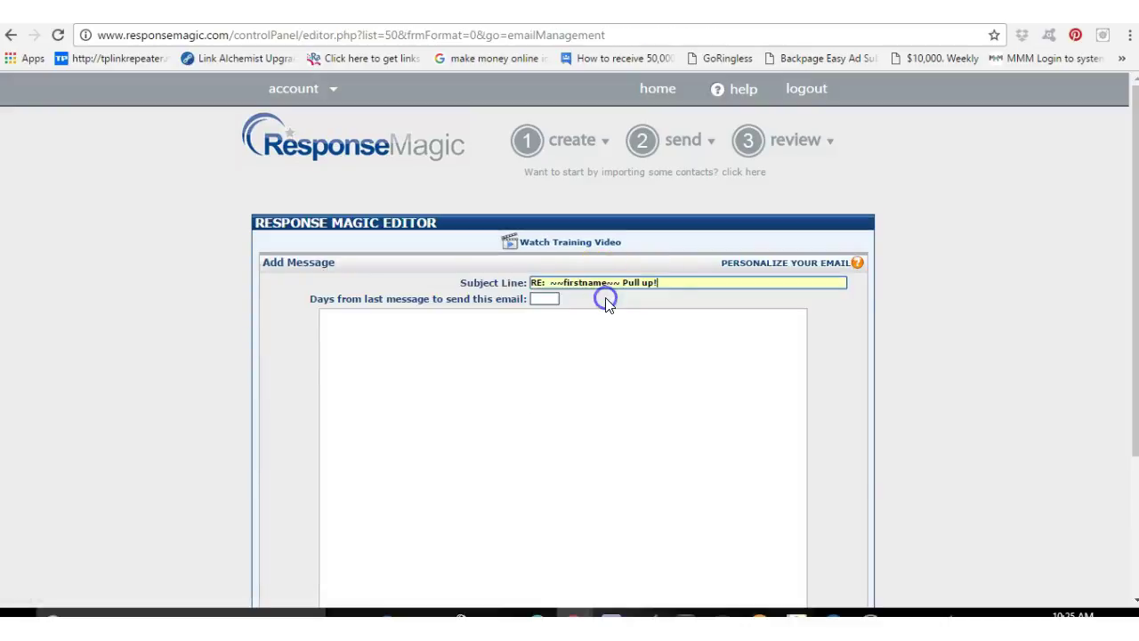
Set the days from the last message to 1 and enter "message here" as the message body.
left_click(545, 299)
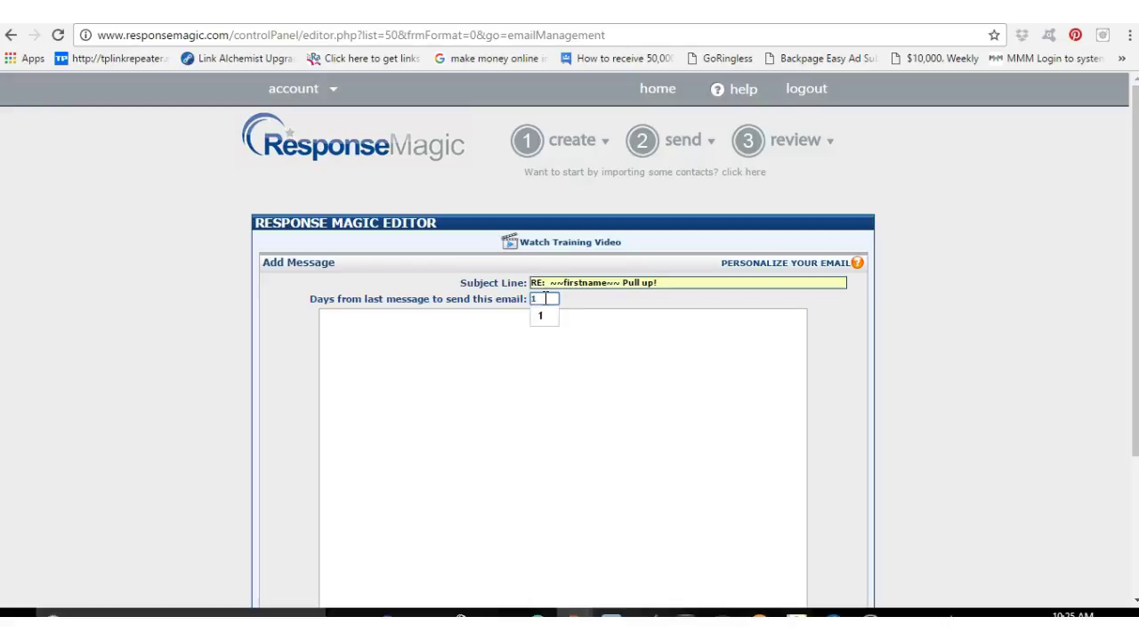
left_click(544, 318)
type("2")
left_click(550, 310)
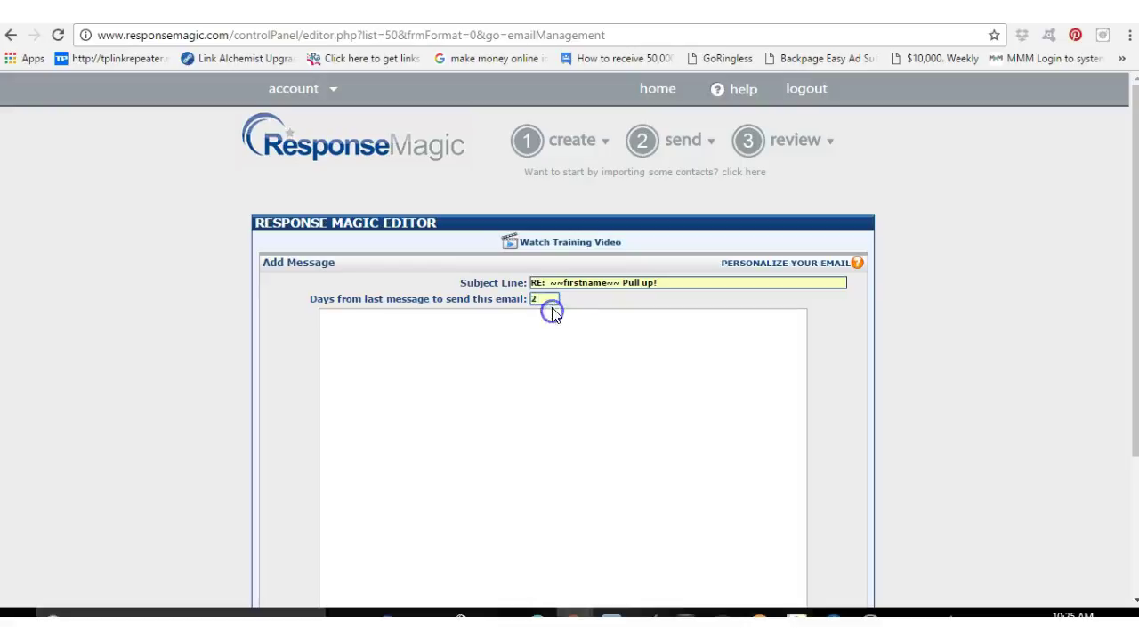
key("BackSpace")
left_click(551, 298)
left_click(550, 309)
left_click(489, 352)
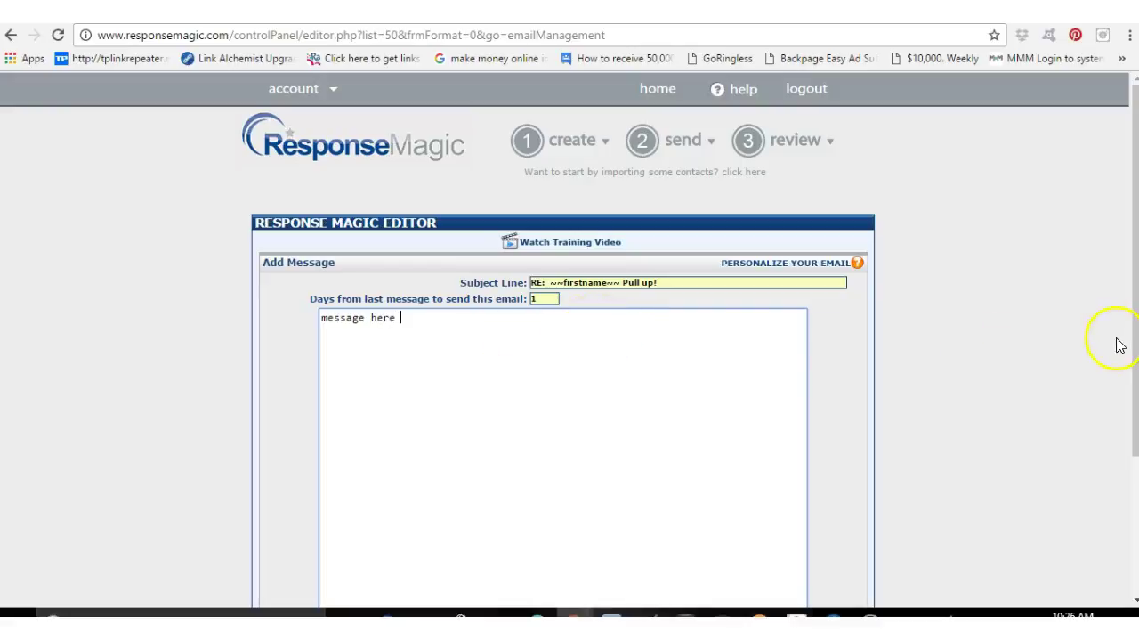
Save the "RE: ~~firstname~~ Pull up!" follow-up message and close the editor, confirming the save.
left_click_drag(1128, 321, 1128, 437)
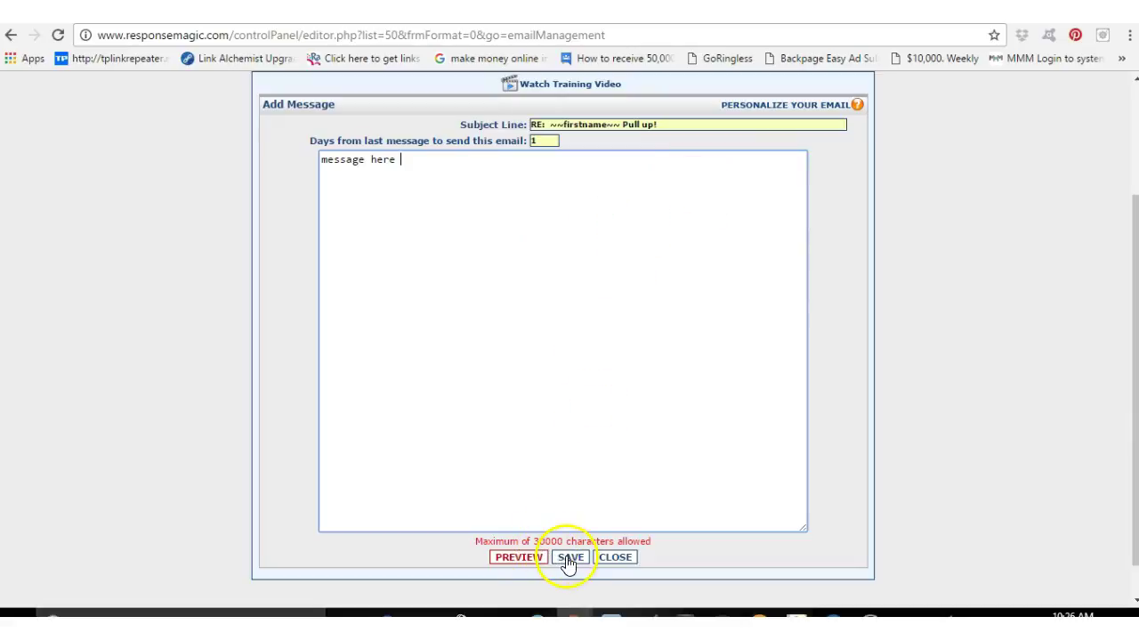
left_click(570, 558)
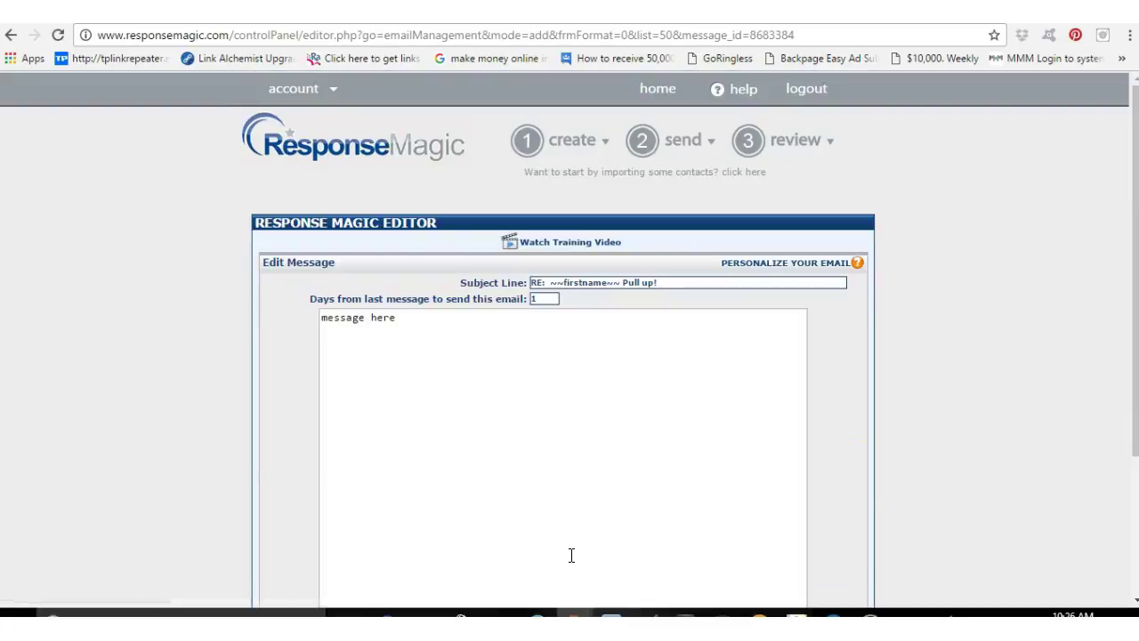
left_click_drag(1133, 382, 1116, 574)
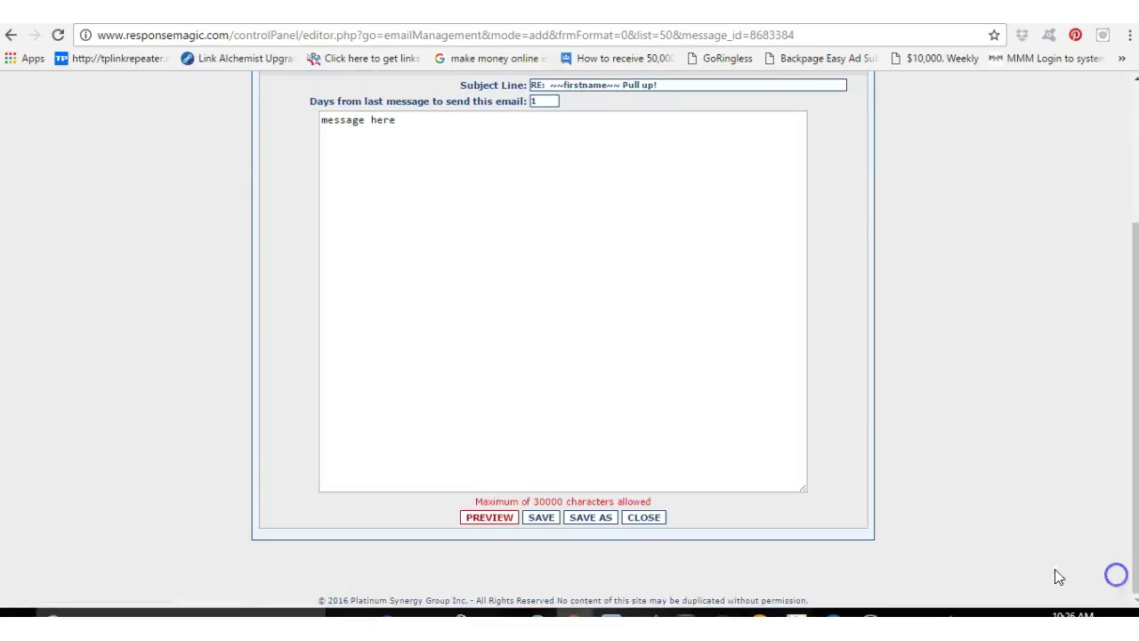
left_click(651, 517)
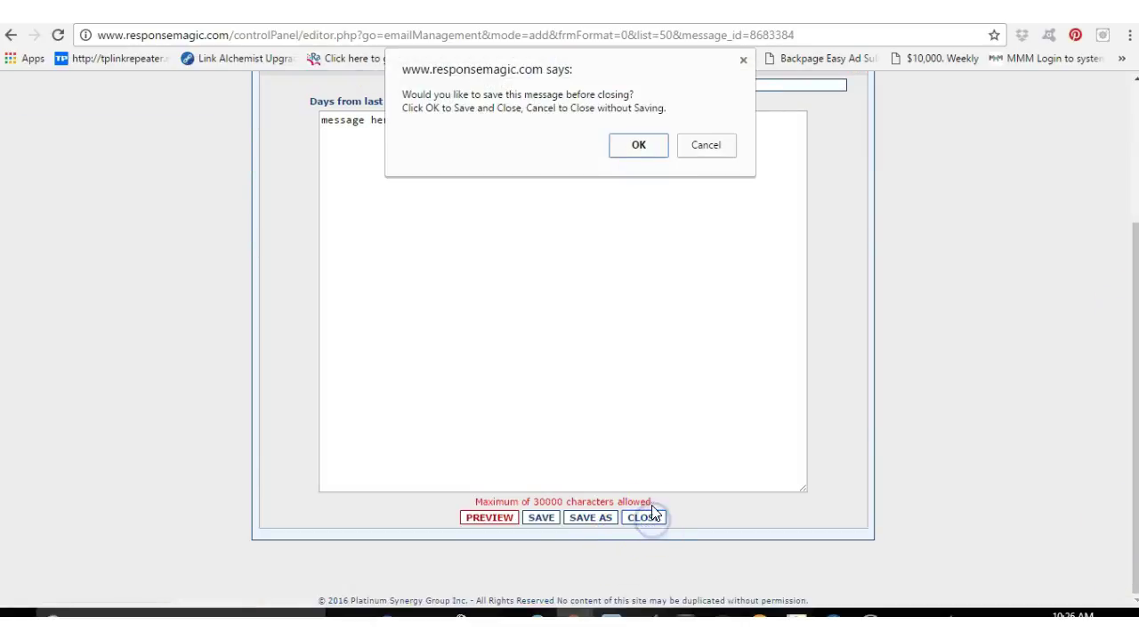
left_click(636, 147)
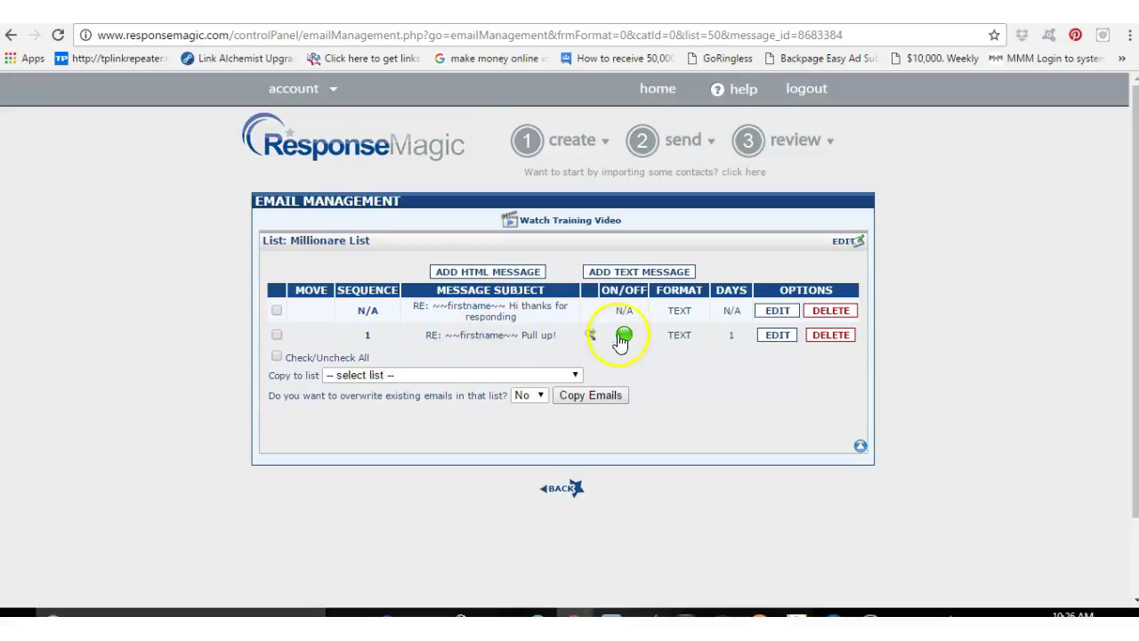
Reopen the "Pull up!" message to review its content, and return to the list's email management page with it saved.
left_click(797, 338)
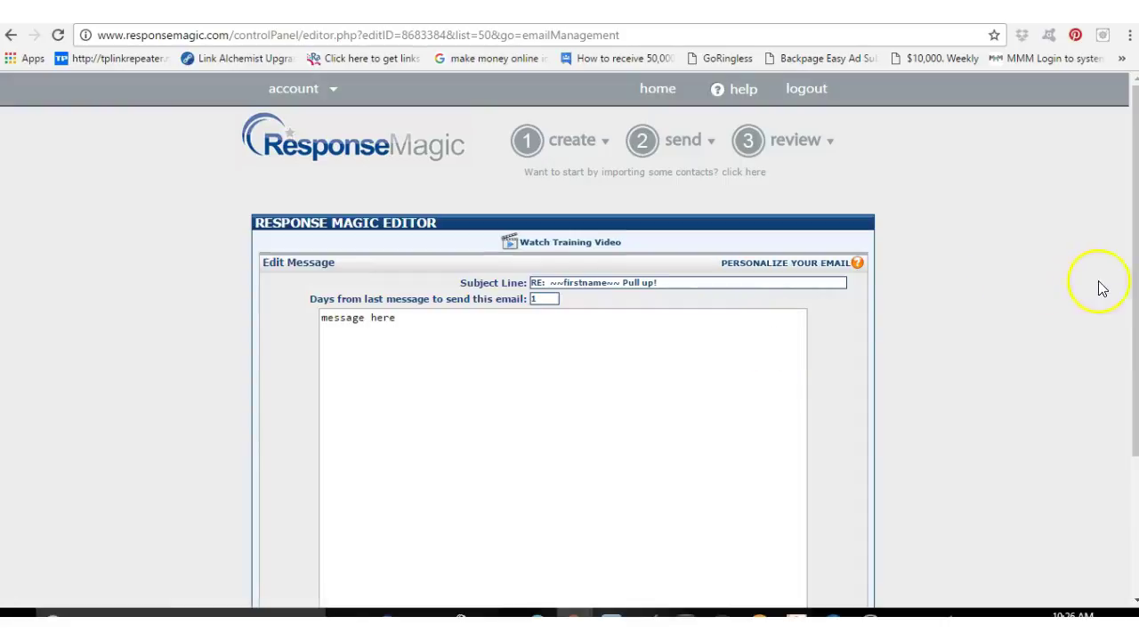
left_click(480, 384)
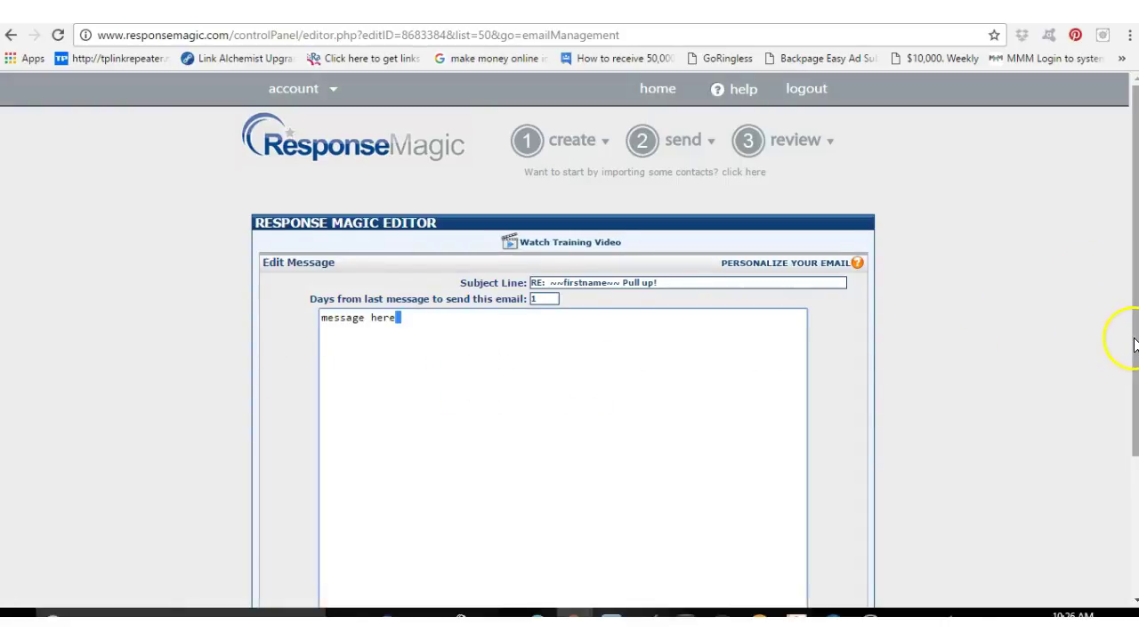
left_click_drag(1133, 345, 1080, 473)
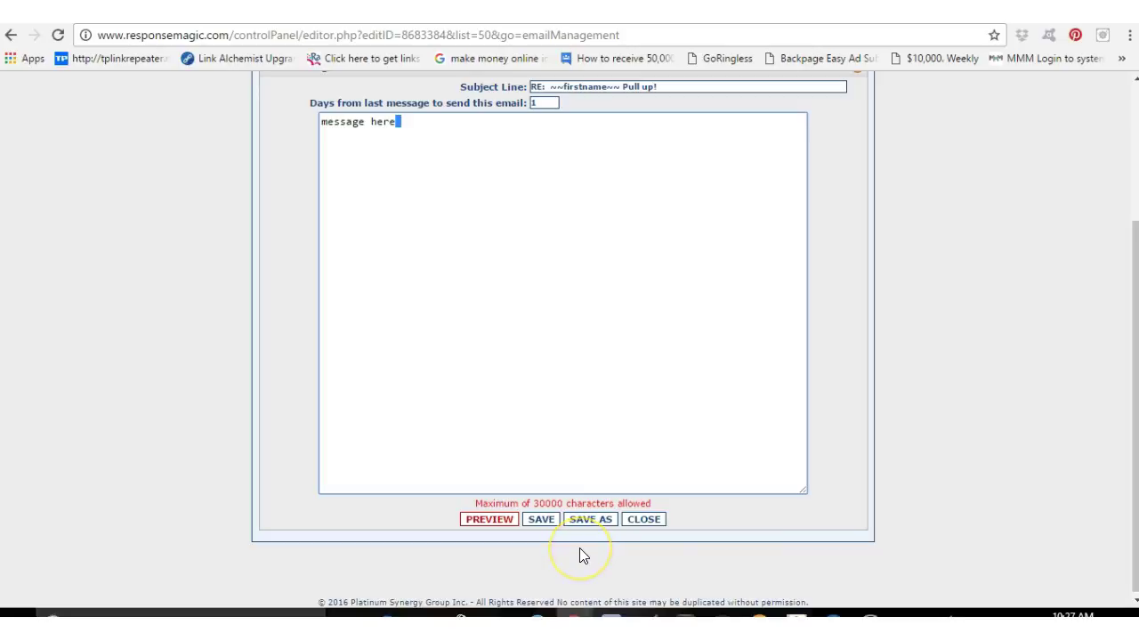
left_click(646, 520)
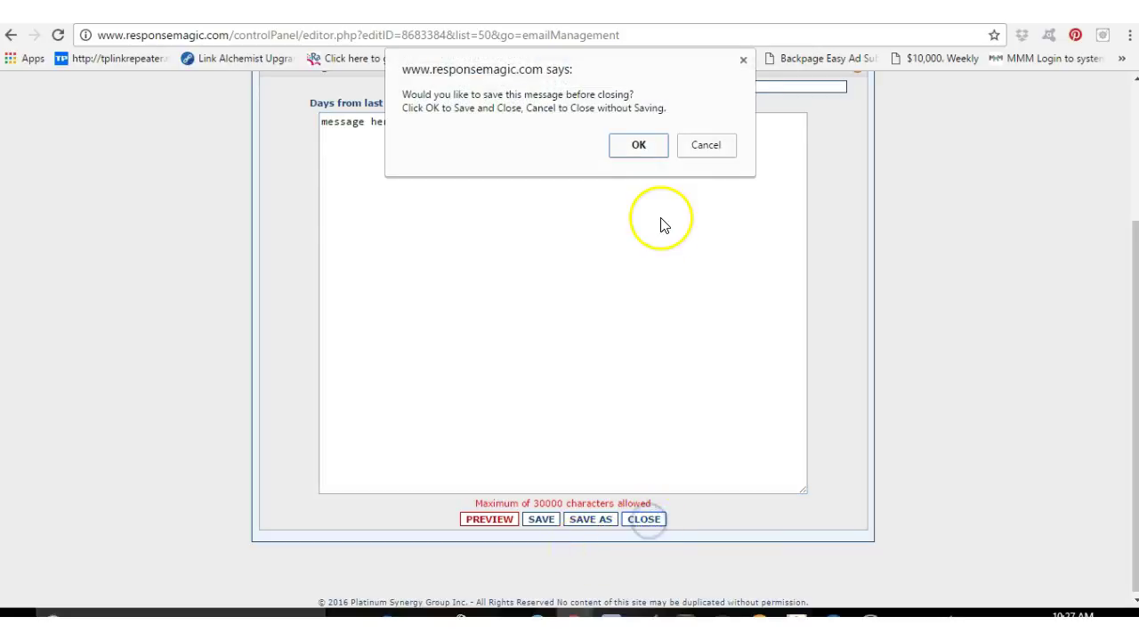
left_click(633, 148)
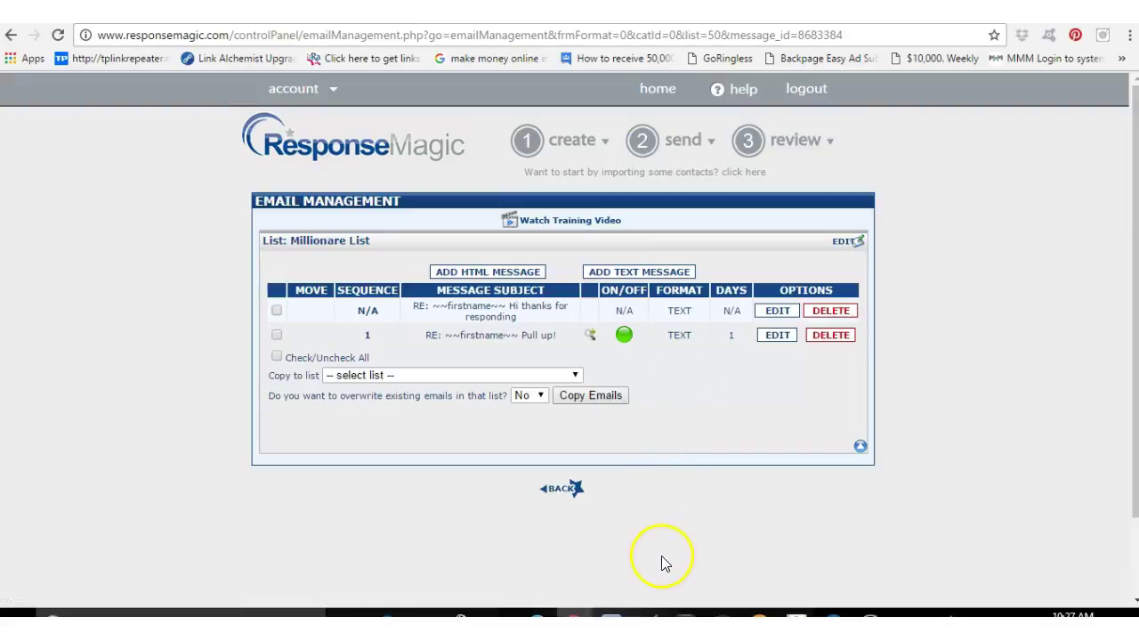
Add another text message with the subject line "next", 2 days from the last message, and the body "boom".
left_click(648, 277)
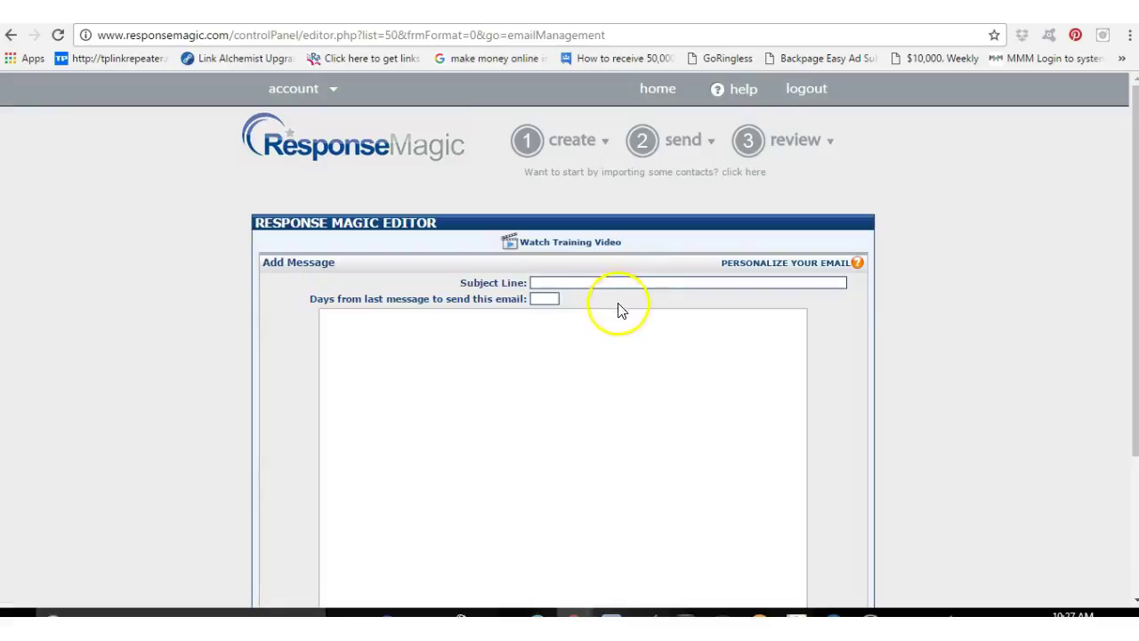
left_click(588, 283)
type("next")
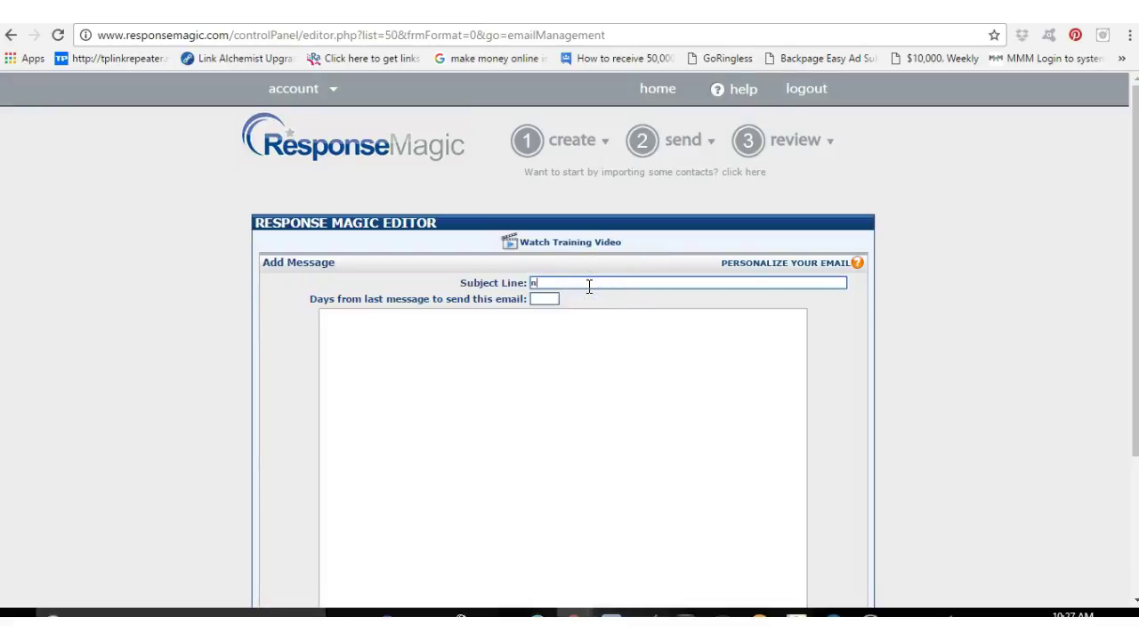
left_click(545, 299)
type("2")
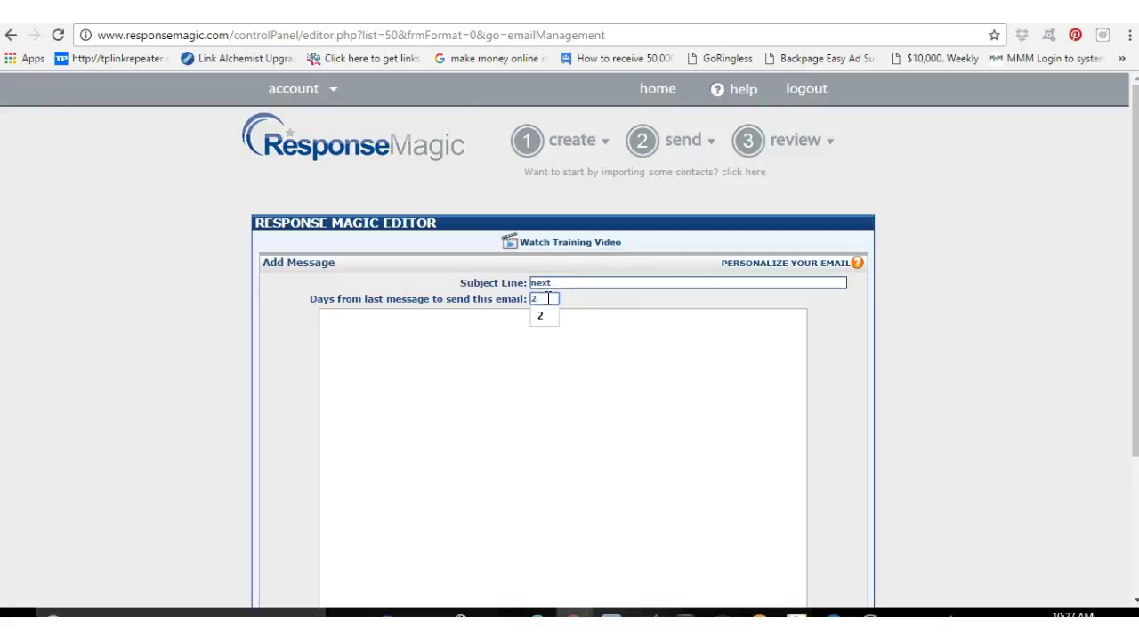
left_click(552, 317)
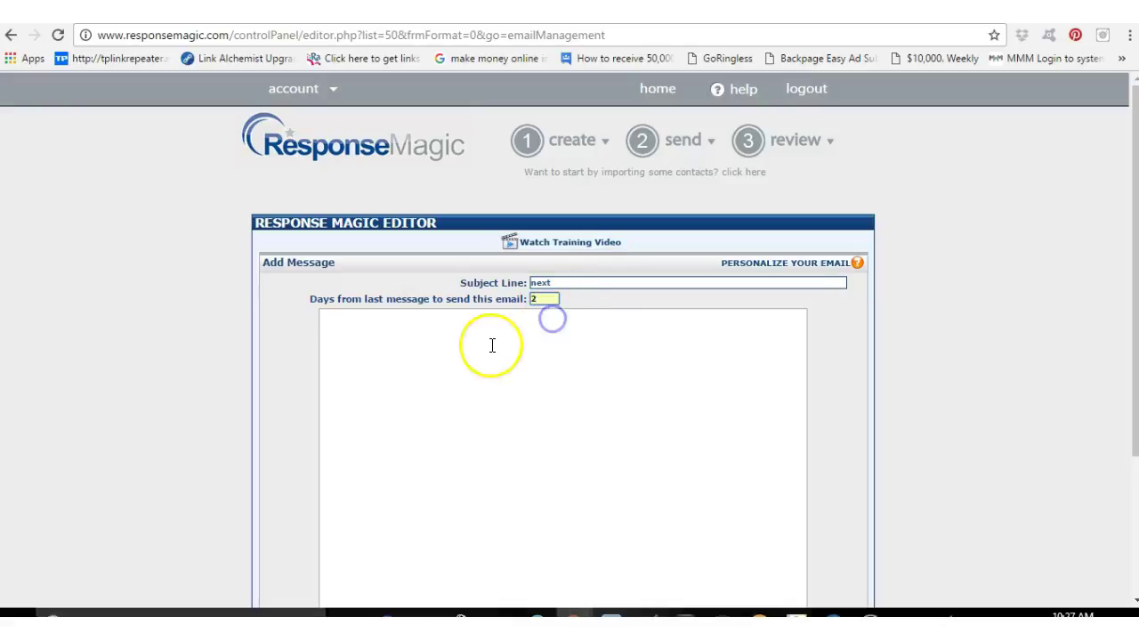
left_click(489, 346)
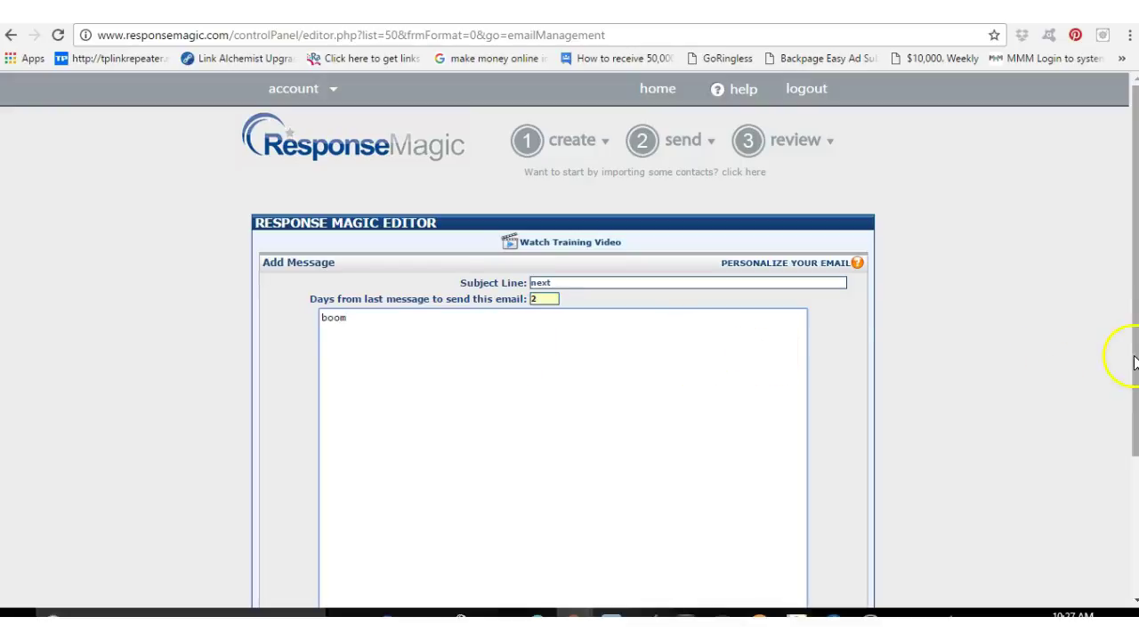
Save the "next" message and close the editor, confirming the save.
left_click_drag(1135, 365, 1127, 490)
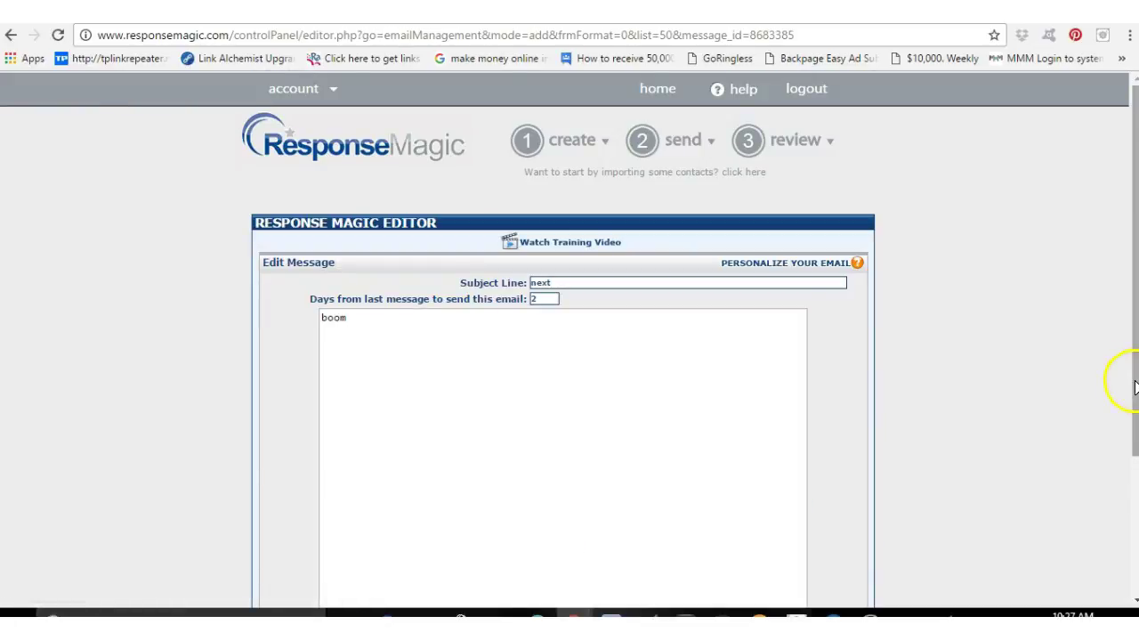
left_click_drag(1135, 387, 1126, 525)
left_click(652, 518)
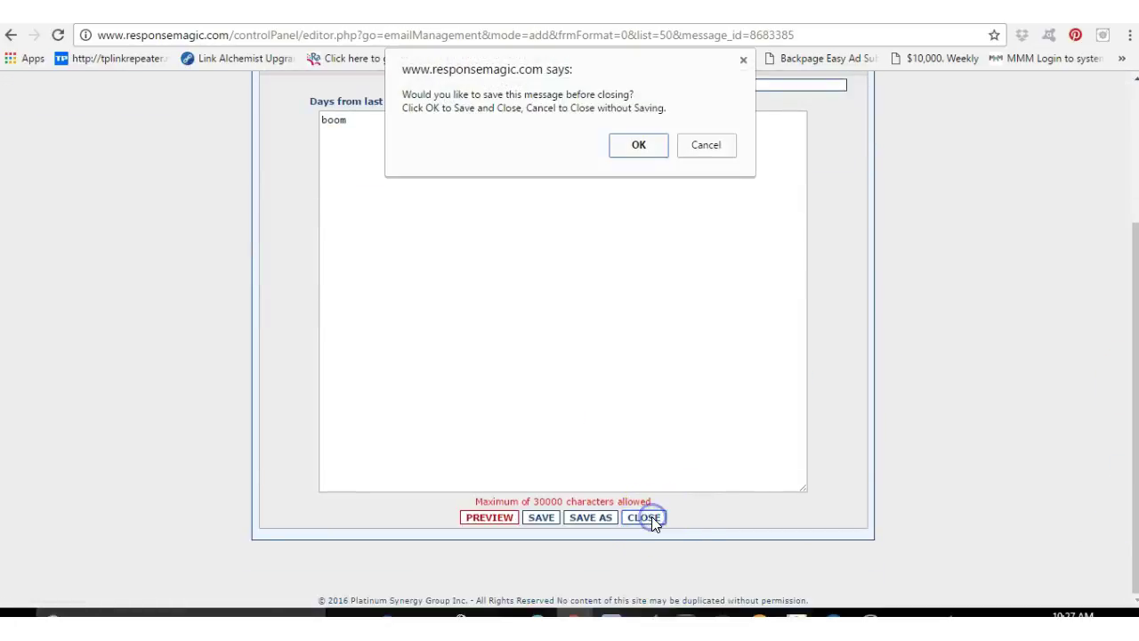
left_click(638, 145)
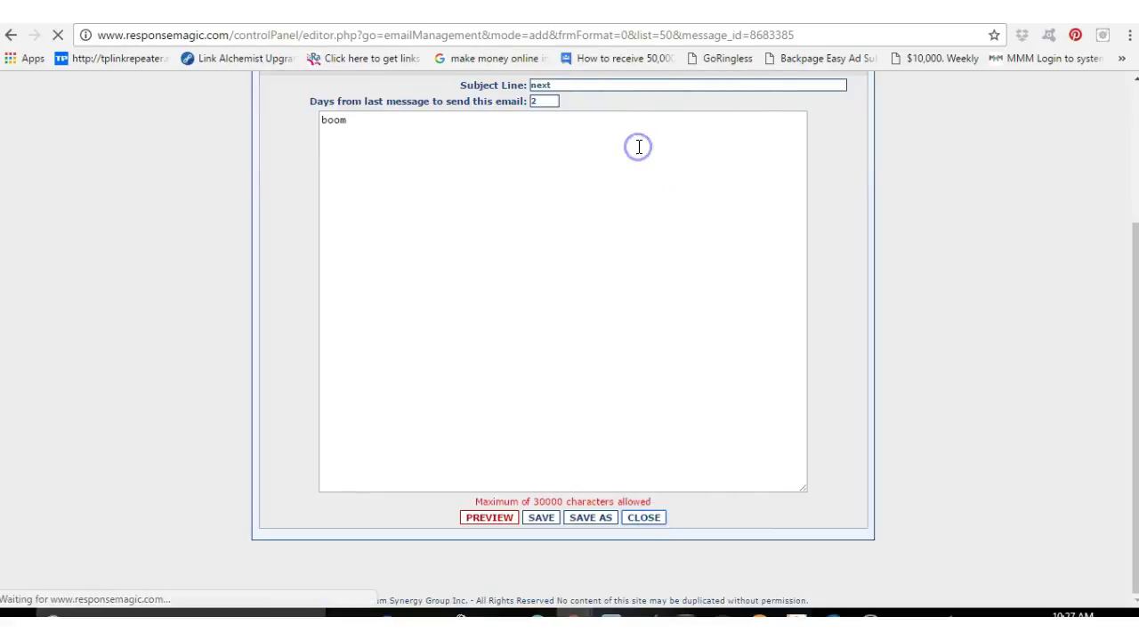